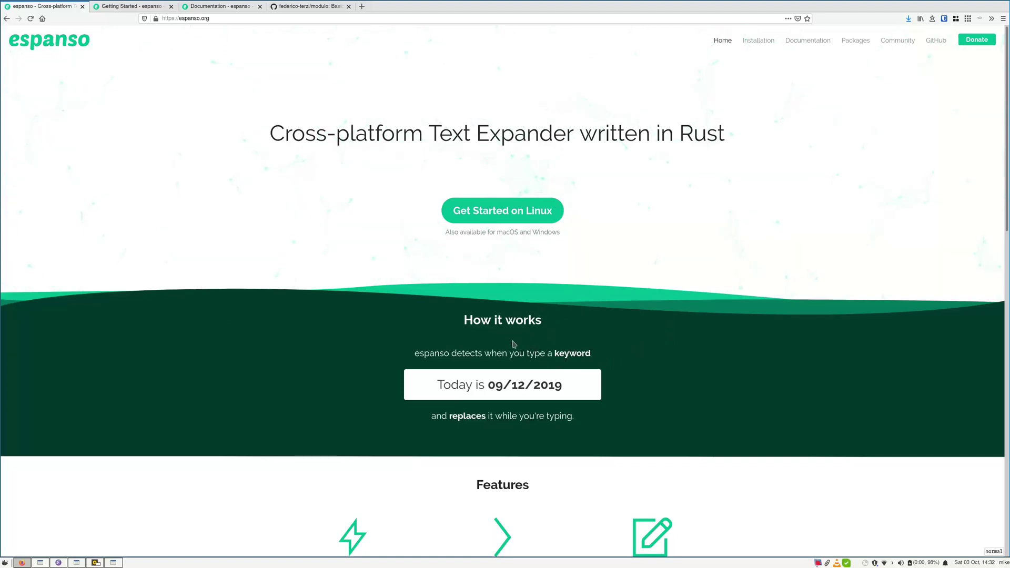
Browse the espanso homepage and open the 'Get Started on Linux' installation guide.
scroll(614, 260, "down", 1)
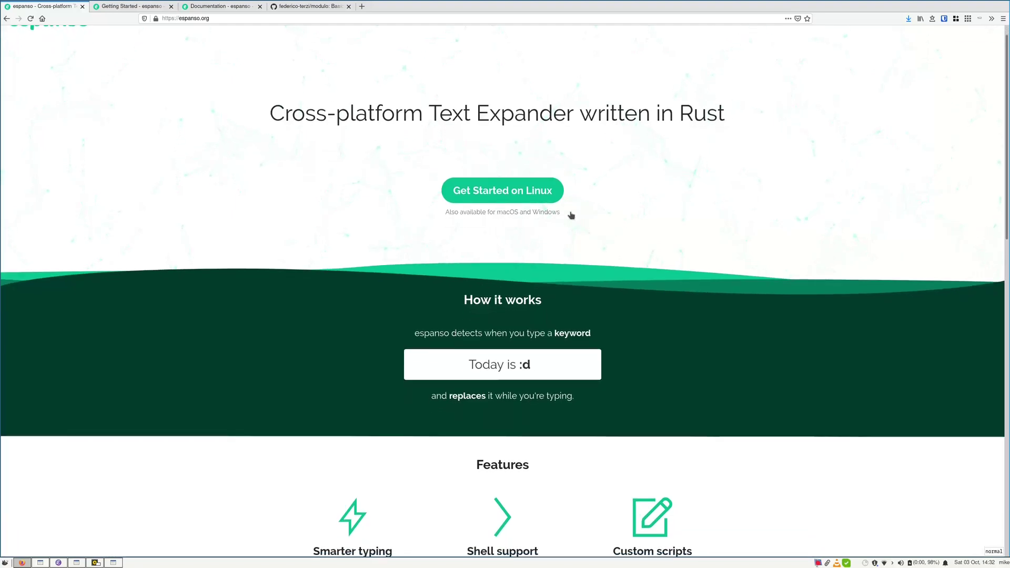
scroll(605, 264, "up", 1)
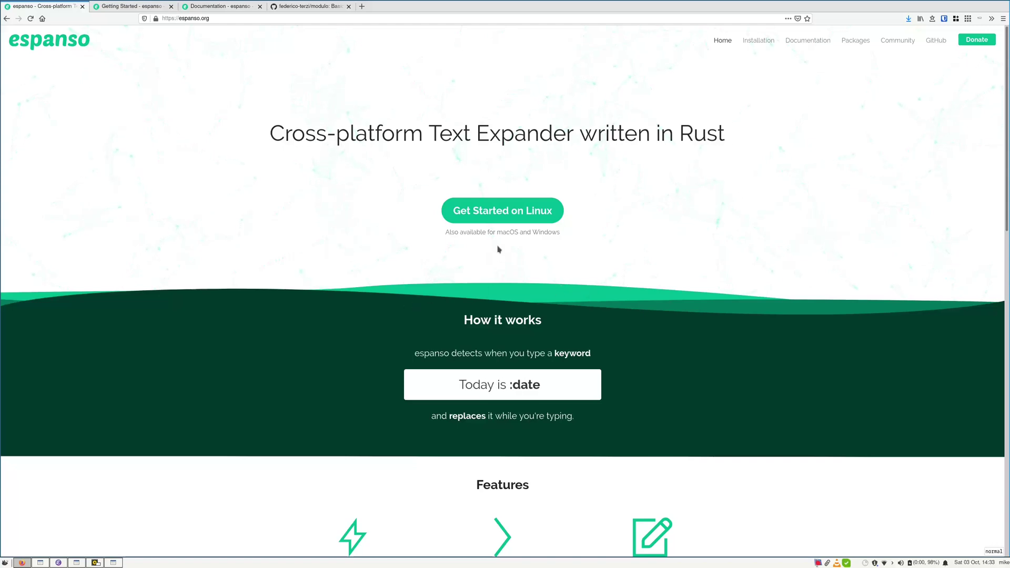
scroll(434, 305, "down", 3)
scroll(401, 300, "down", 2)
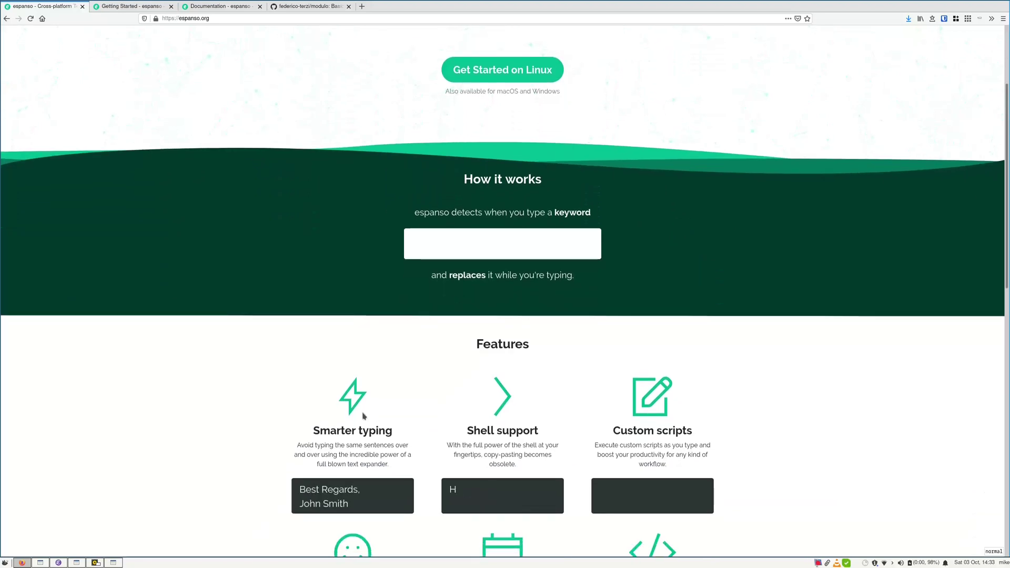
scroll(346, 436, "down", 1)
scroll(346, 436, "down", 2)
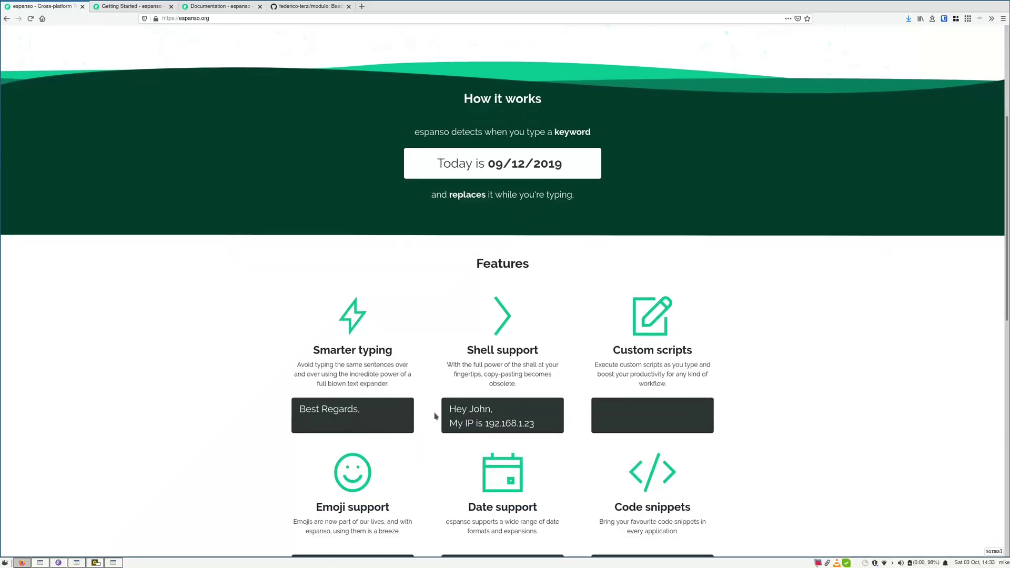
scroll(414, 424, "down", 2)
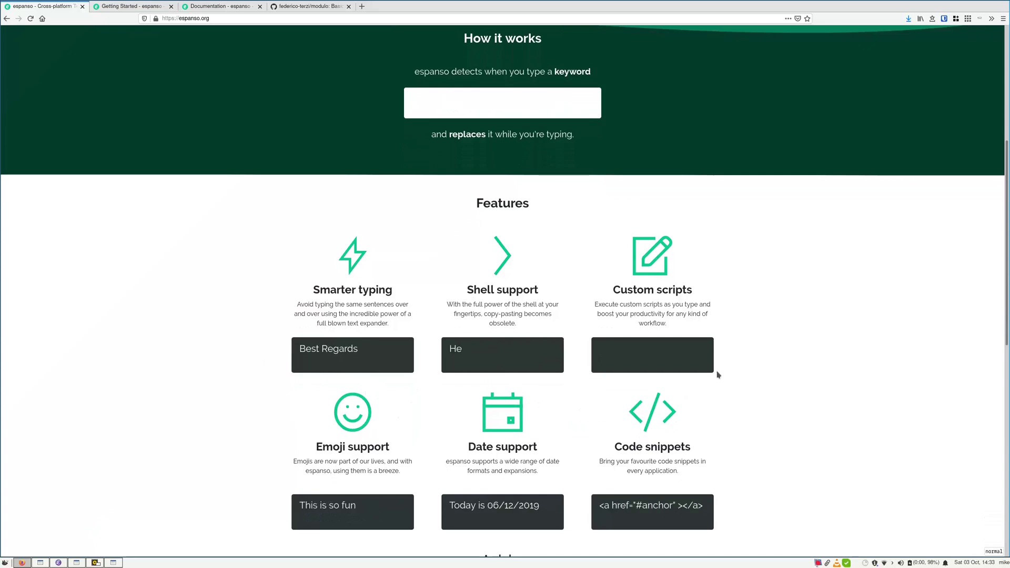
scroll(654, 354, "down", 3)
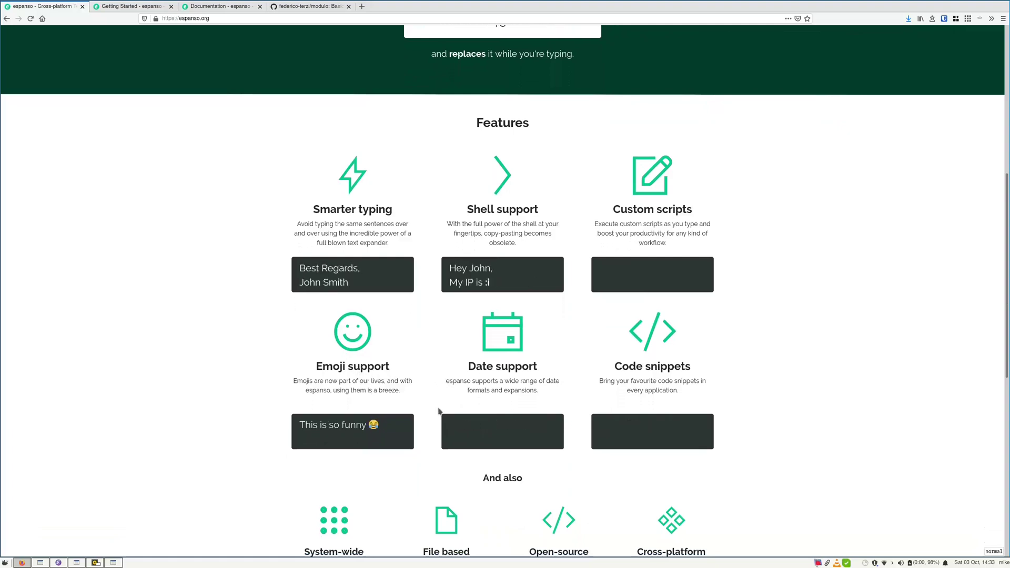
scroll(586, 423, "down", 5)
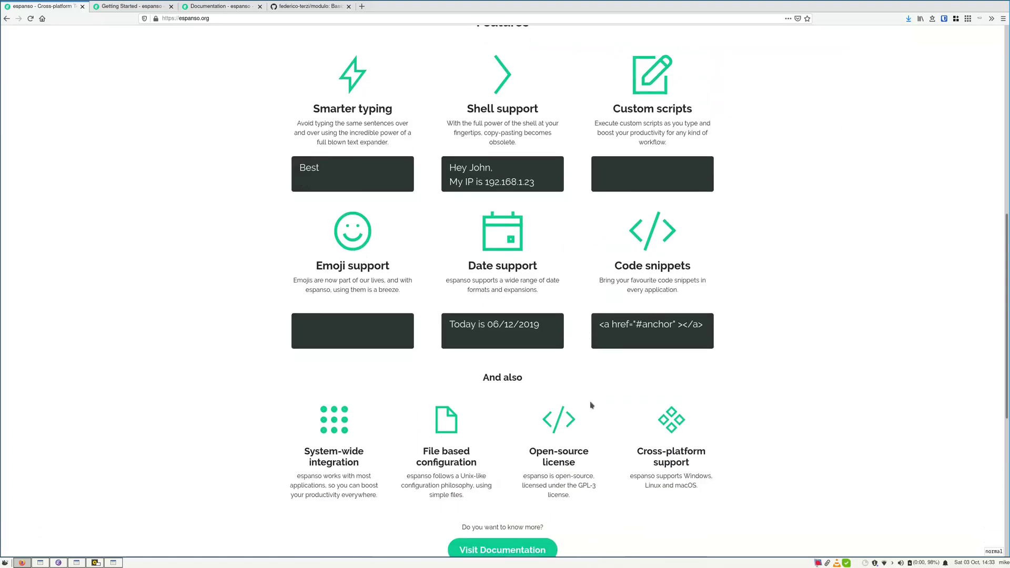
scroll(580, 347, "down", 5)
scroll(581, 347, "up", 20)
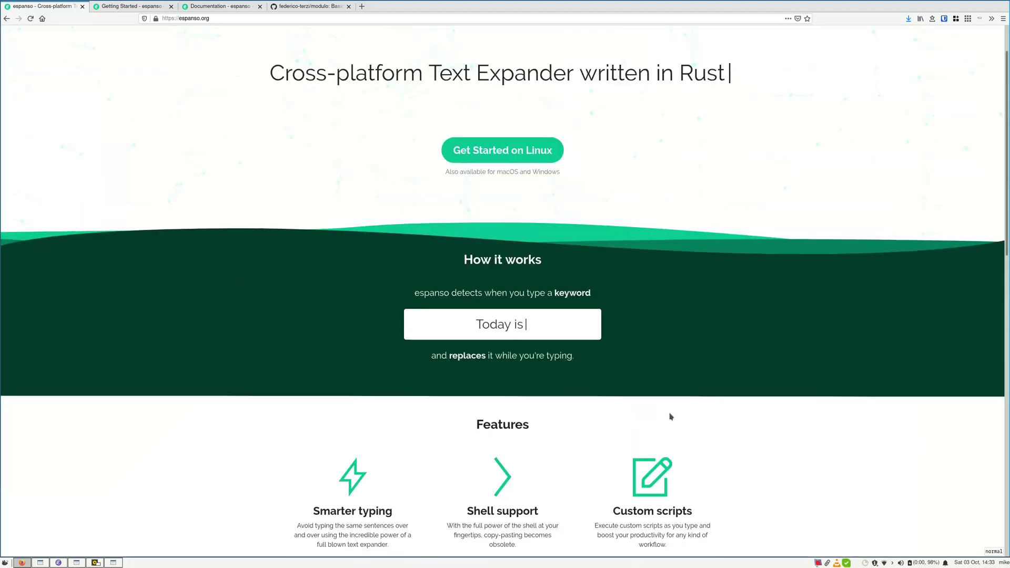
scroll(591, 333, "up", 2)
left_click(535, 210)
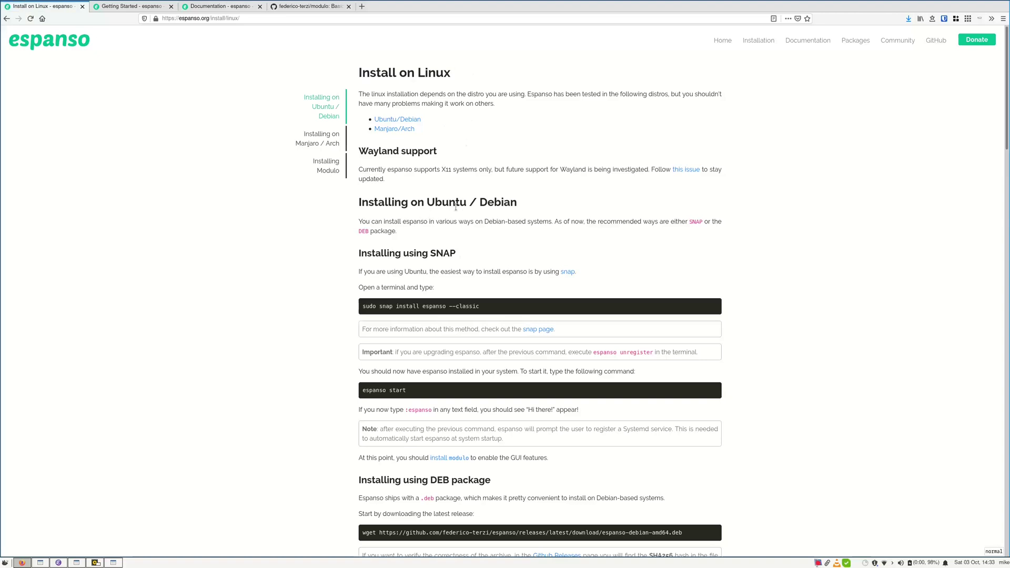
Scroll the Install on Linux page down to the Manjaro / Arch AUR instructions.
scroll(532, 210, "down", 8)
scroll(490, 228, "down", 10)
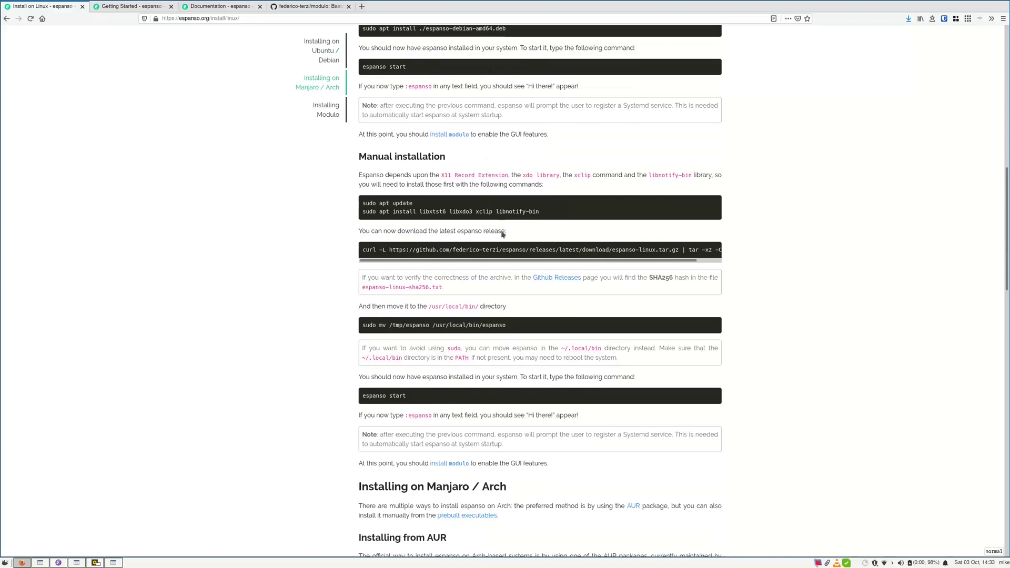
scroll(514, 252, "down", 3)
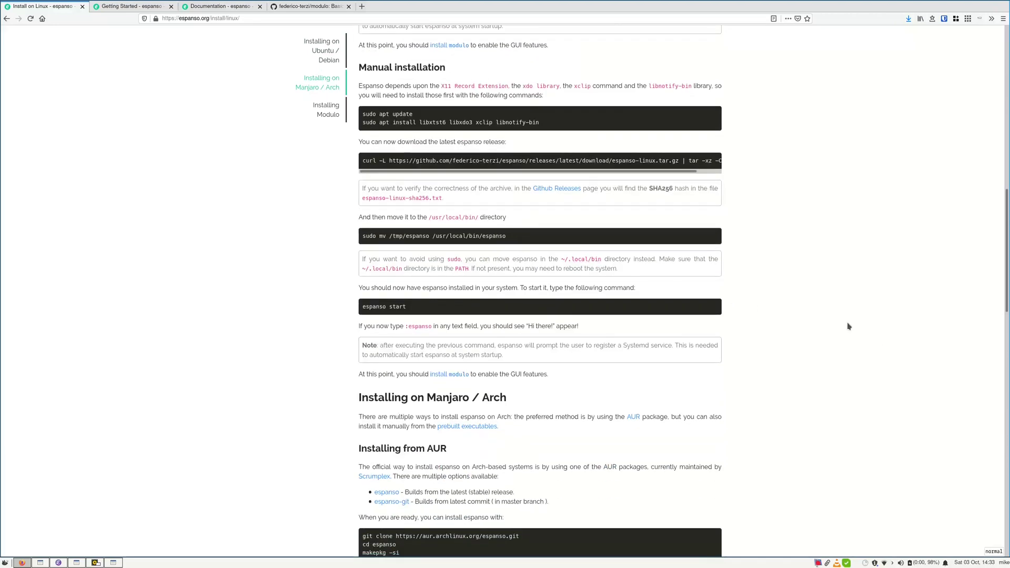
scroll(823, 304, "down", 4)
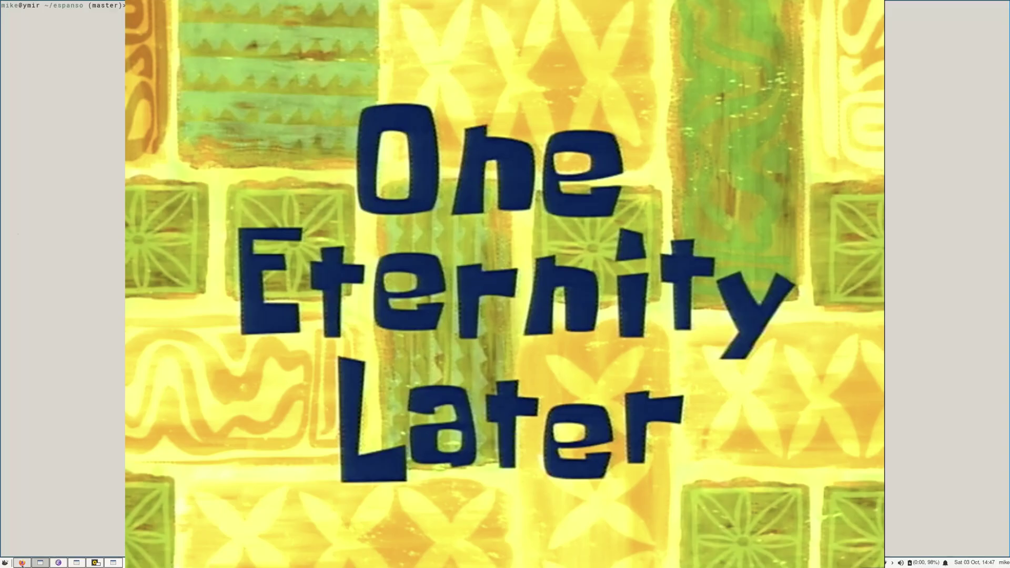
left_click(21, 563)
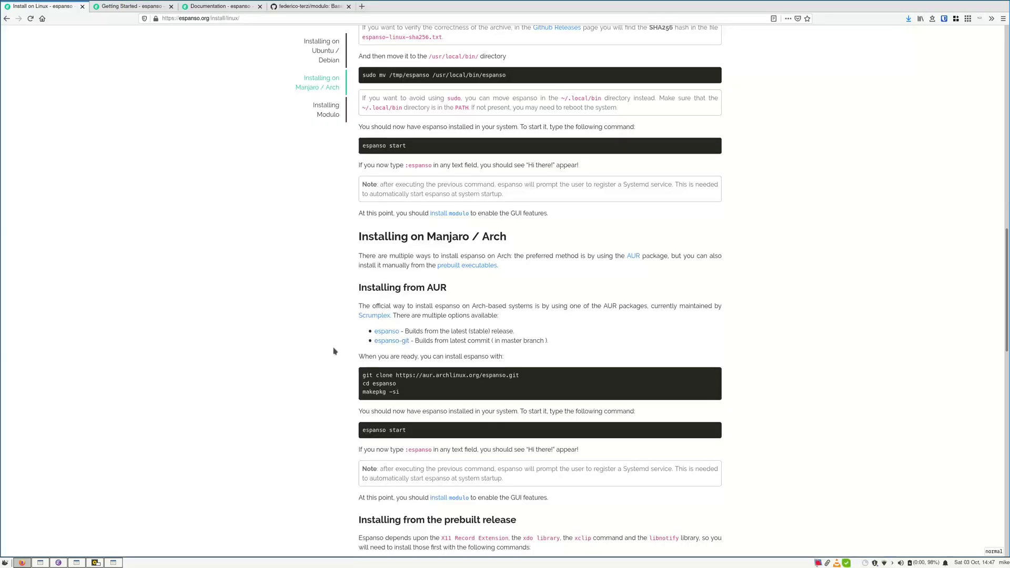
Scroll the Linux install page back up a little.
scroll(337, 350, "up", 10)
scroll(281, 337, "up", 3)
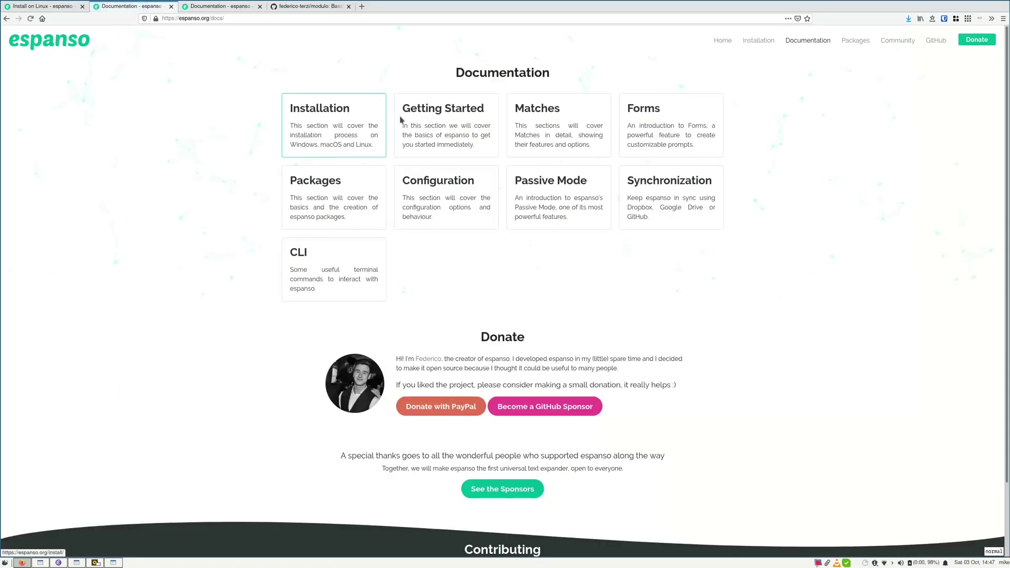
Open the Getting Started guide, then run 'espanso status' in the terminal, which reports not running.
left_click(456, 122)
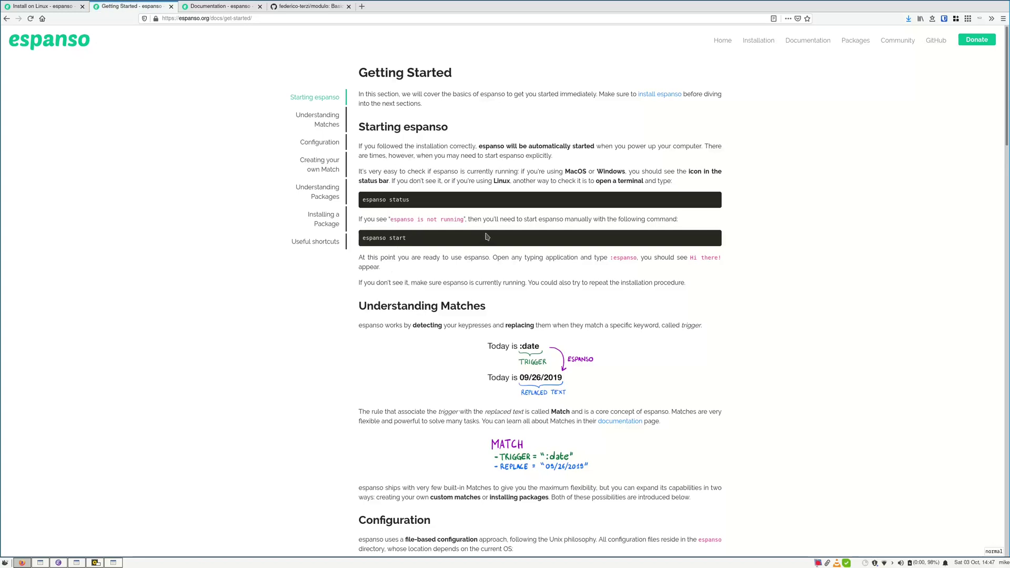
key("alt+Tab")
key("alt+Tab")
Run 'espanso start', answer yes to override the service registration, and recheck status.
middle_click(387, 236)
key("Return")
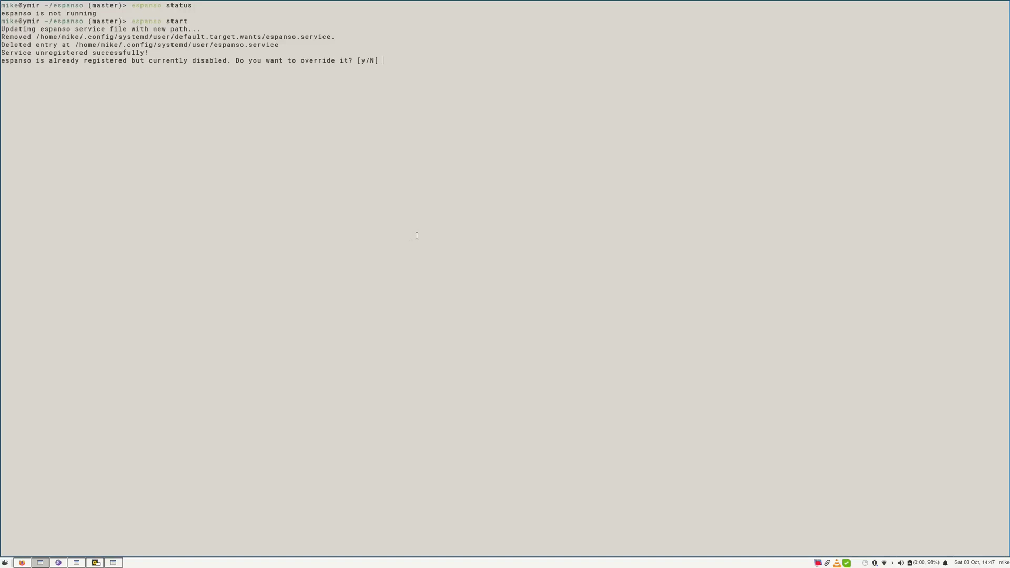
key("y")
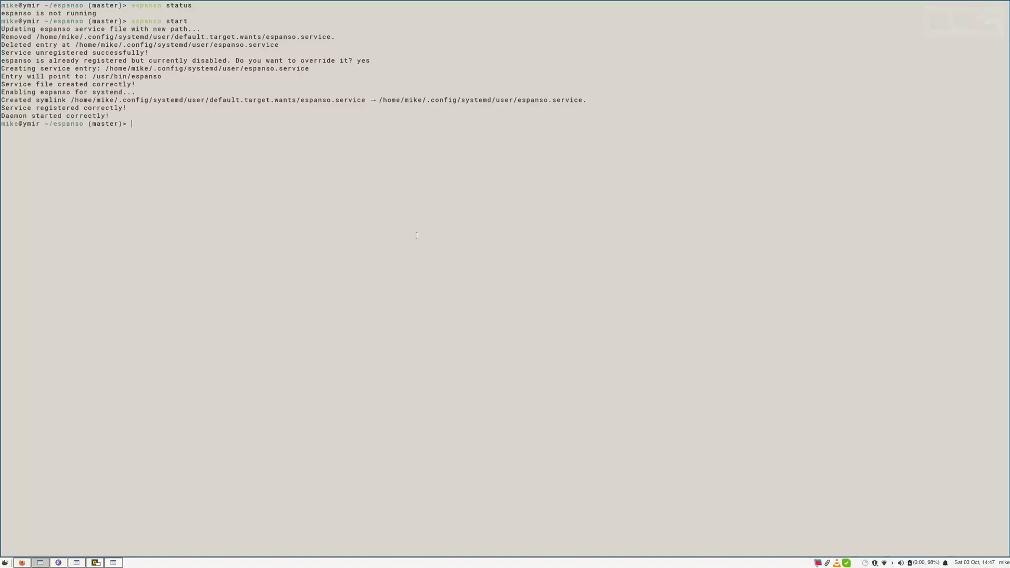
key("Up")
key("Return")
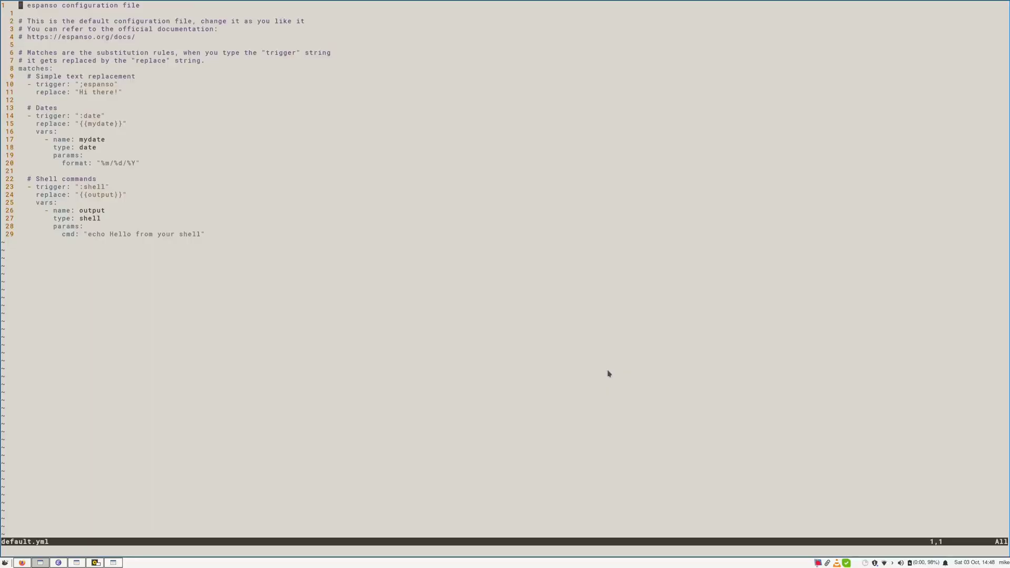
Quit Neovim with :q, test ':espanso' expanding to 'Hi there!' at the shell, then erase it.
key("alt+Tab")
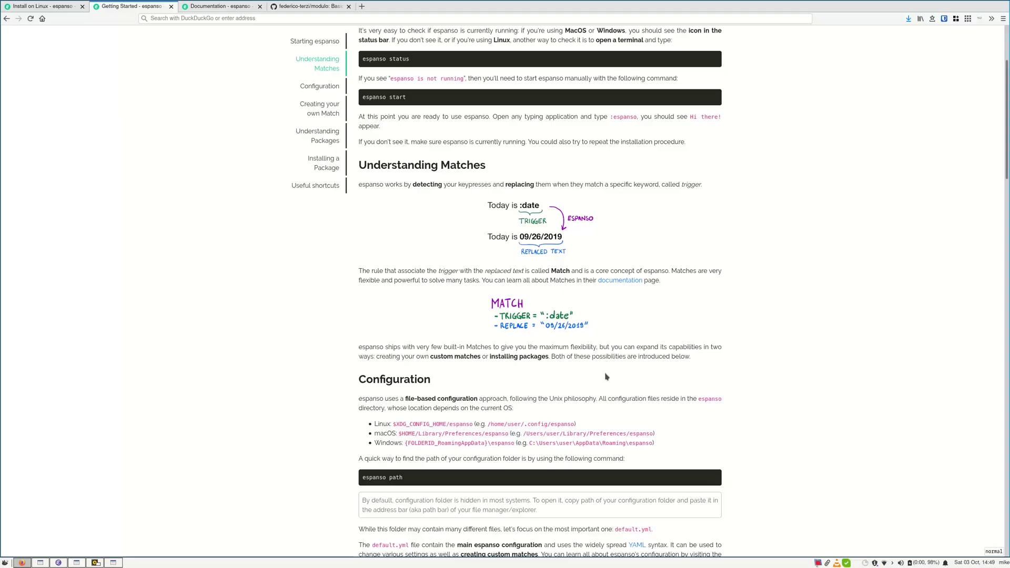
left_click(251, 19)
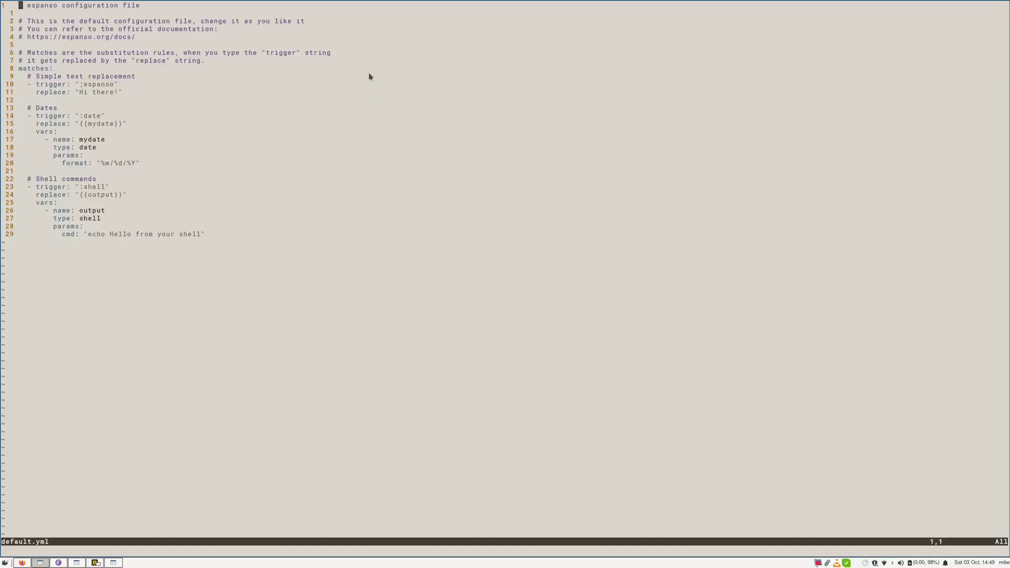
type(":q")
key("Return")
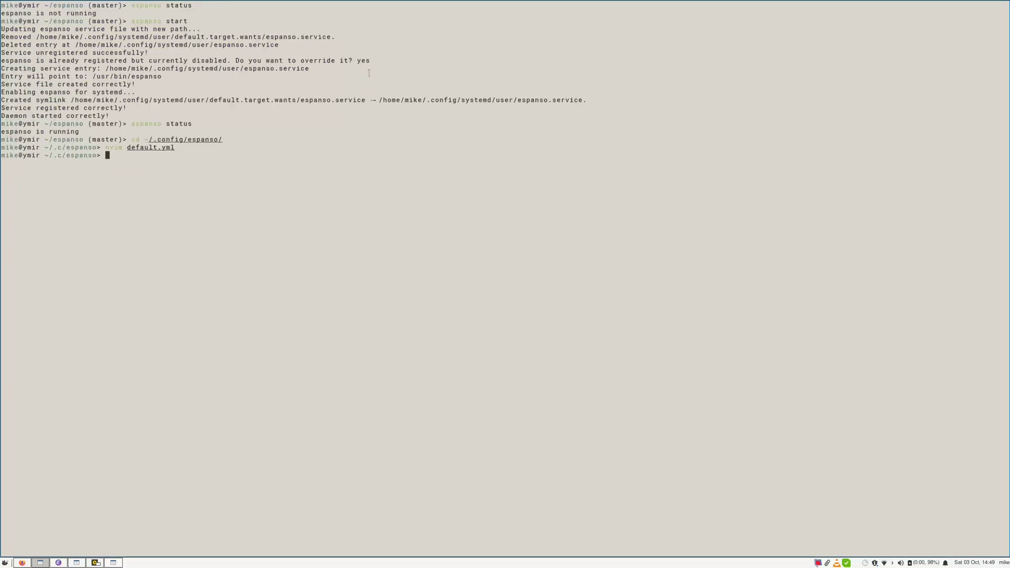
type(":espanso")
key("BackSpace")
key("BackSpace")
key("BackSpace")
key("BackSpace")
key("BackSpace")
key("BackSpace")
key("BackSpace")
key("BackSpace")
key("BackSpace")
Reopen default.yml in Neovim and change the ':espanso' and ':date' trigger prefixes to ';'.
key("Up")
key("Return")
key("j")
key("j")
key("j")
key("j")
key("j")
key("j")
key("j")
key("j")
key("j")
key("j")
key("l")
key("l")
key("l")
key("l")
key("l")
key("l")
key("l")
key("l")
key("l")
key("l")
key("l")
key("l")
key("l")
key("l")
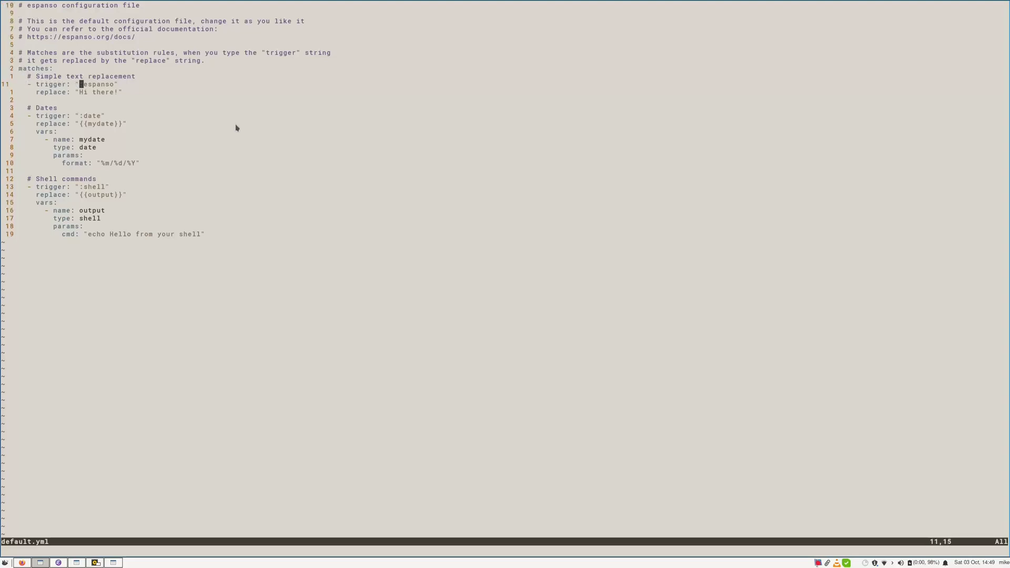
key("r")
key("colon")
key("j")
key("j")
key("j")
key("j")
key("r")
key("semicolon")
key("j")
key("j")
key("j")
key("j")
key("j")
key("j")
key("j")
key("j")
key("j")
Return to the Getting Started guide and scroll through Creating your own Match.
key("alt+Tab")
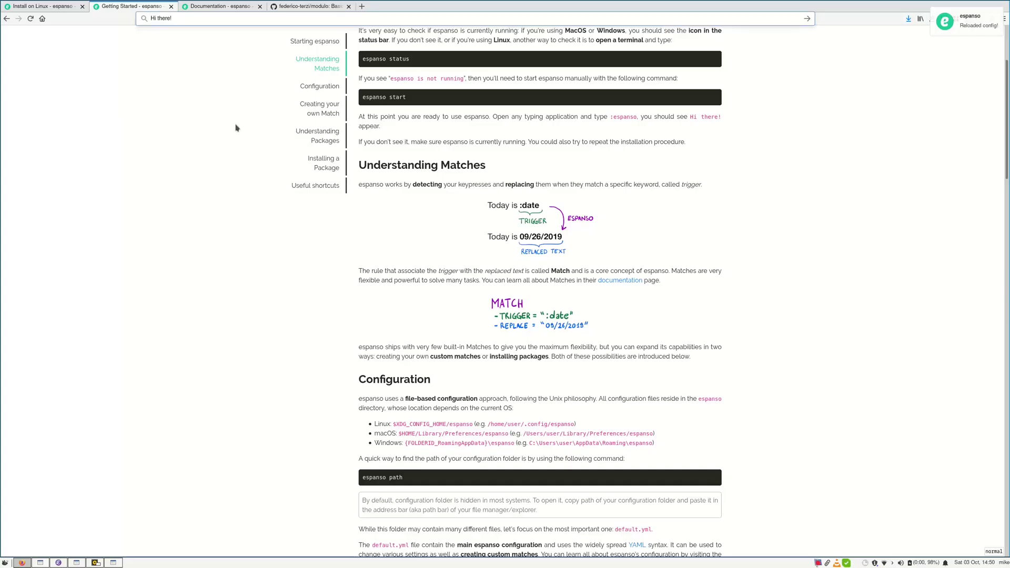
scroll(131, 300, "down", 1)
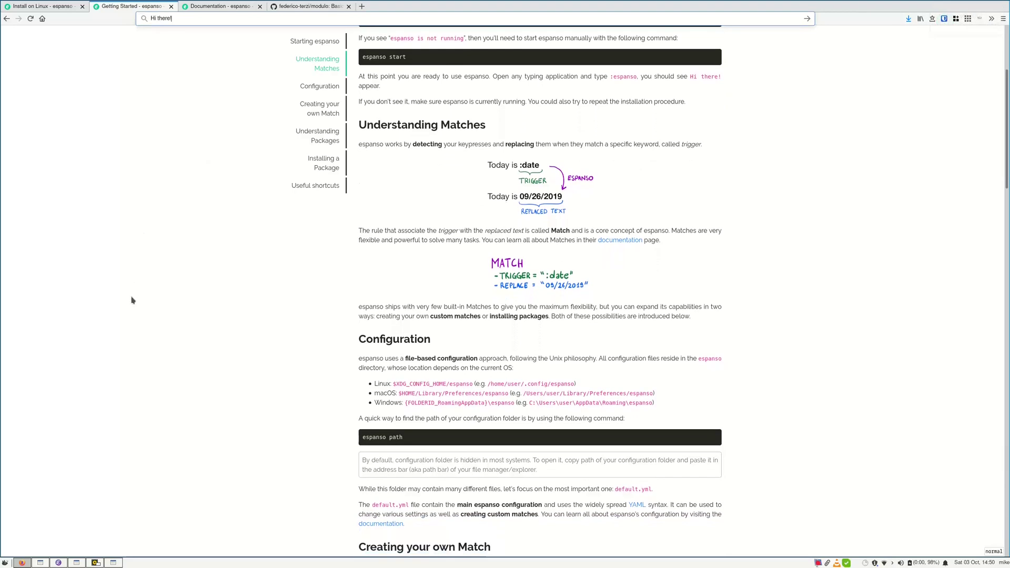
scroll(748, 229, "down", 3)
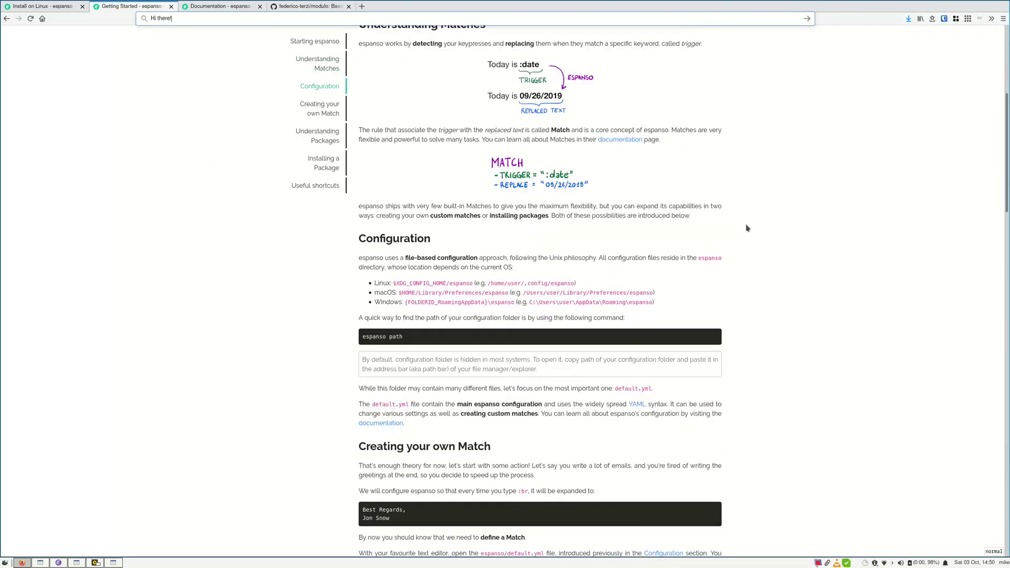
scroll(748, 229, "down", 2)
scroll(747, 228, "down", 7)
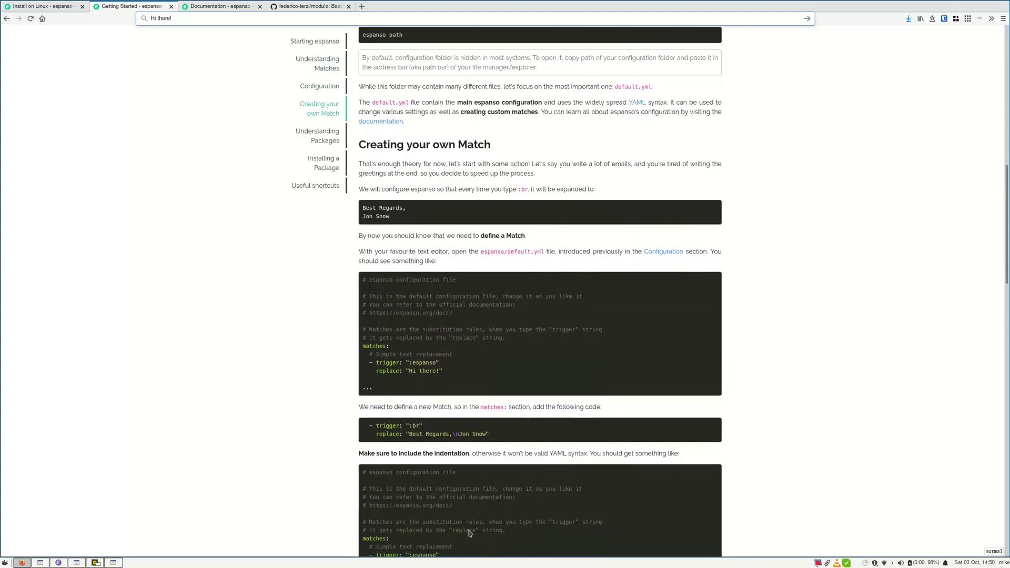
Highlight the note that espanso restarts automatically when its files change.
left_click(456, 434)
scroll(461, 442, "down", 2)
scroll(461, 445, "down", 1)
scroll(454, 449, "down", 5)
left_click_drag(657, 343, 450, 353)
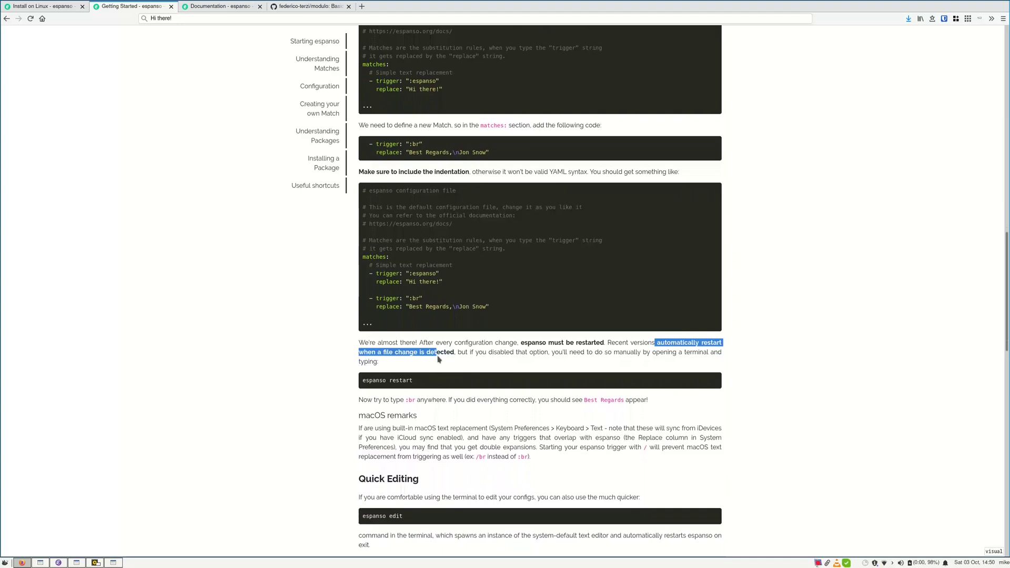
left_click_drag(438, 359, 455, 355)
Copy the 'espanso install basic-emojis' command and test the ':ok' trigger in the address bar.
scroll(442, 396, "down", 5)
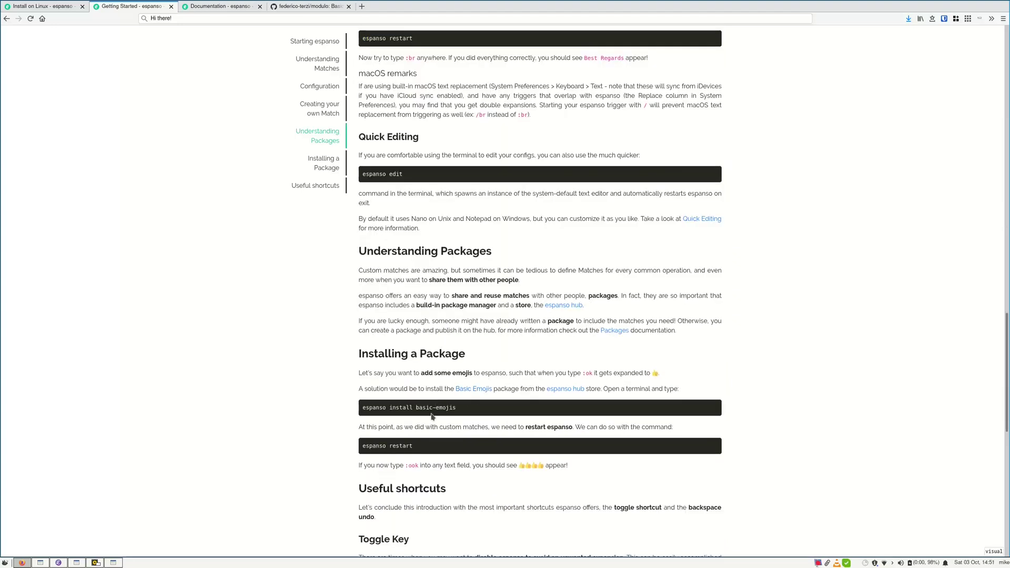
triple_click(434, 410)
left_click(312, 21)
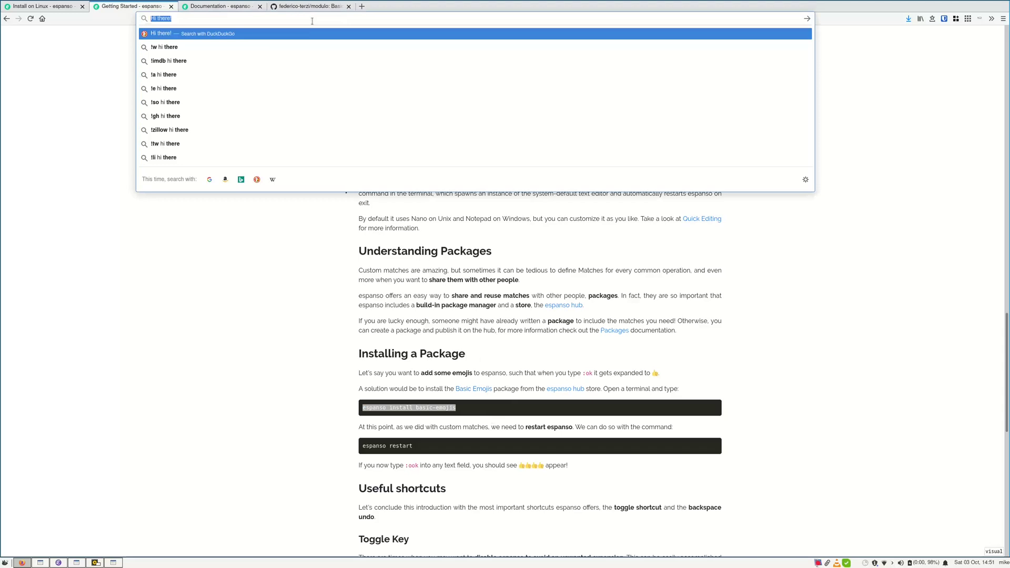
type(":ok")
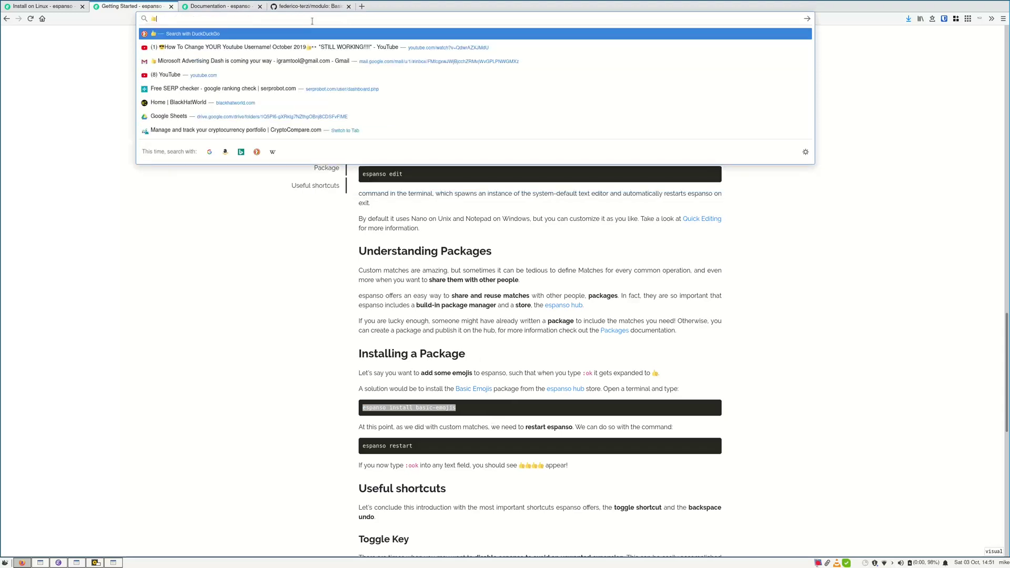
key("BackSpace")
key("BackSpace")
key("BackSpace")
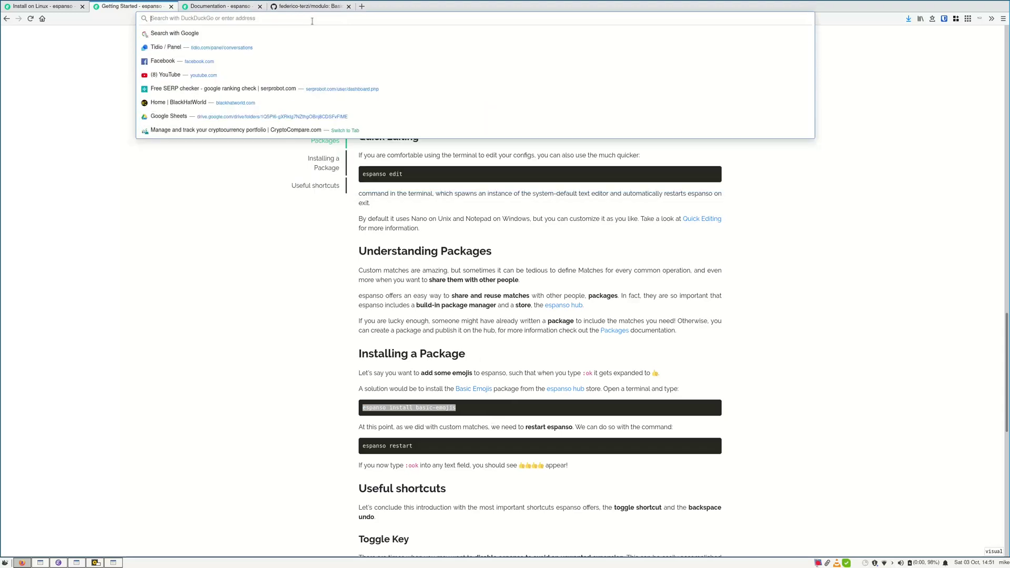
Expand ':ook' into four thumbs-up emojis, then clear the address bar.
type(":ook")
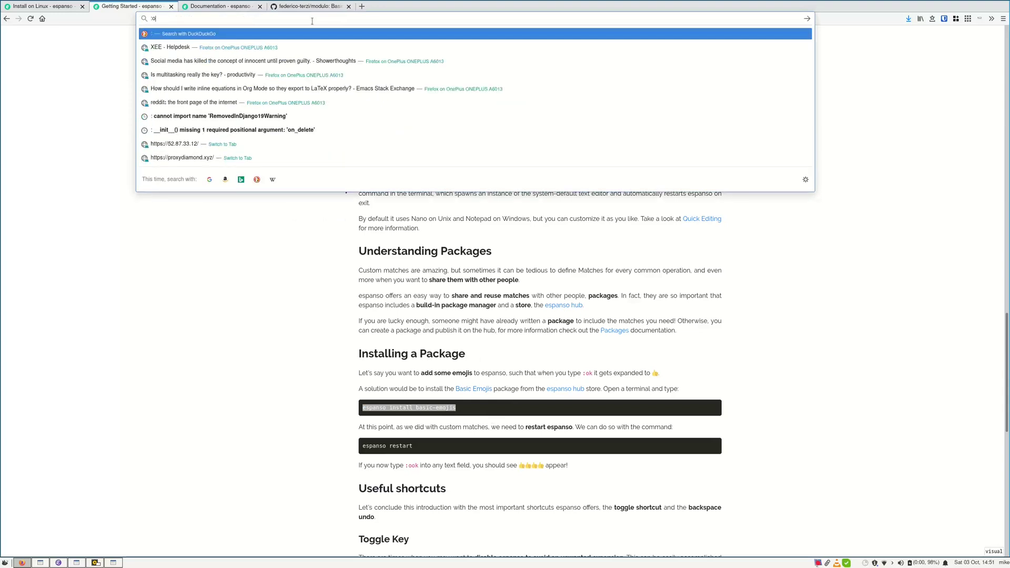
key("ctrl+a")
key("BackSpace")
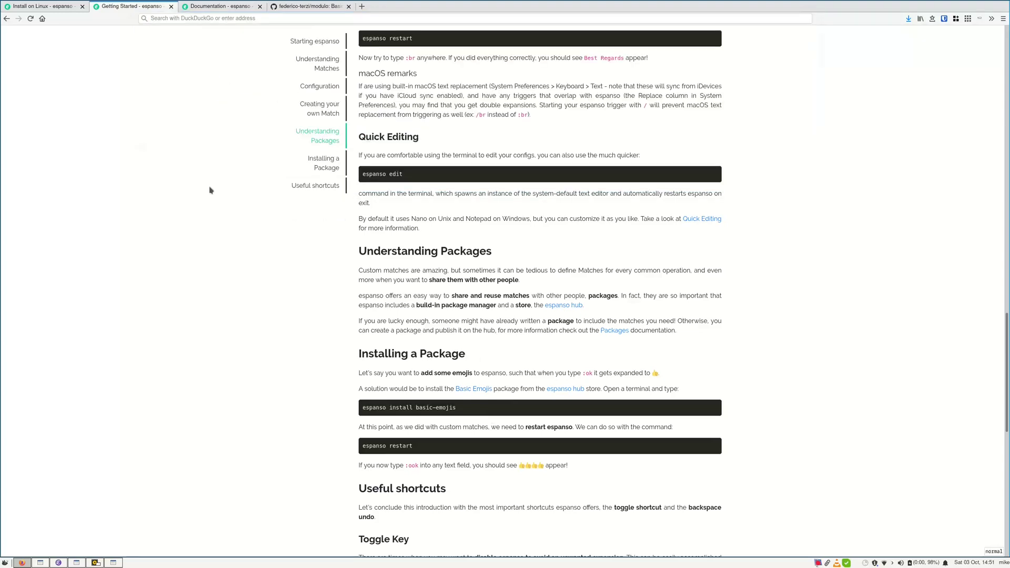
left_click(209, 190)
scroll(209, 189, "down", 5)
Toggle espanso off and back on with double Alt presses.
key("alt")
key("alt")
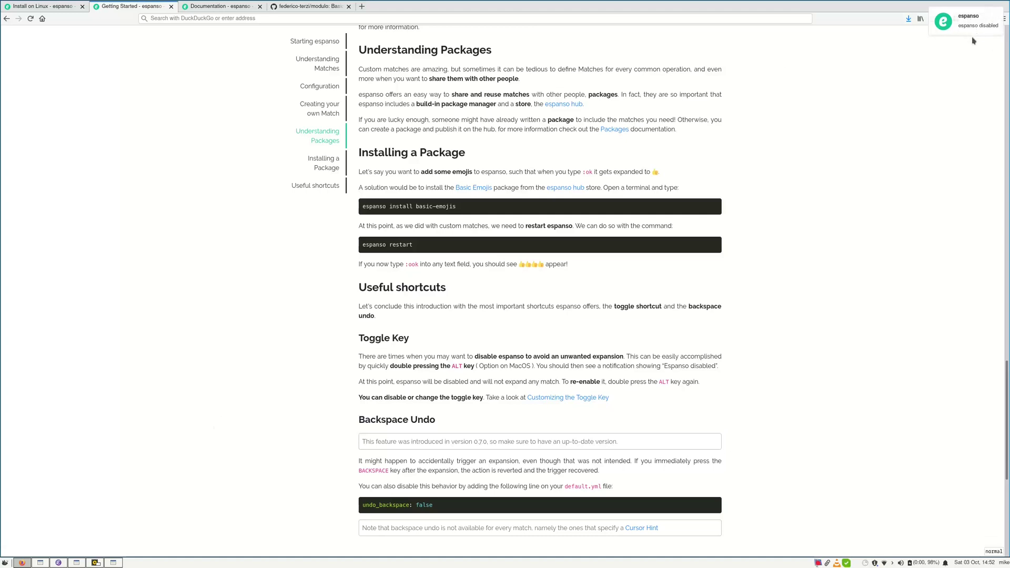
key("alt")
key("alt")
scroll(689, 355, "down", 3)
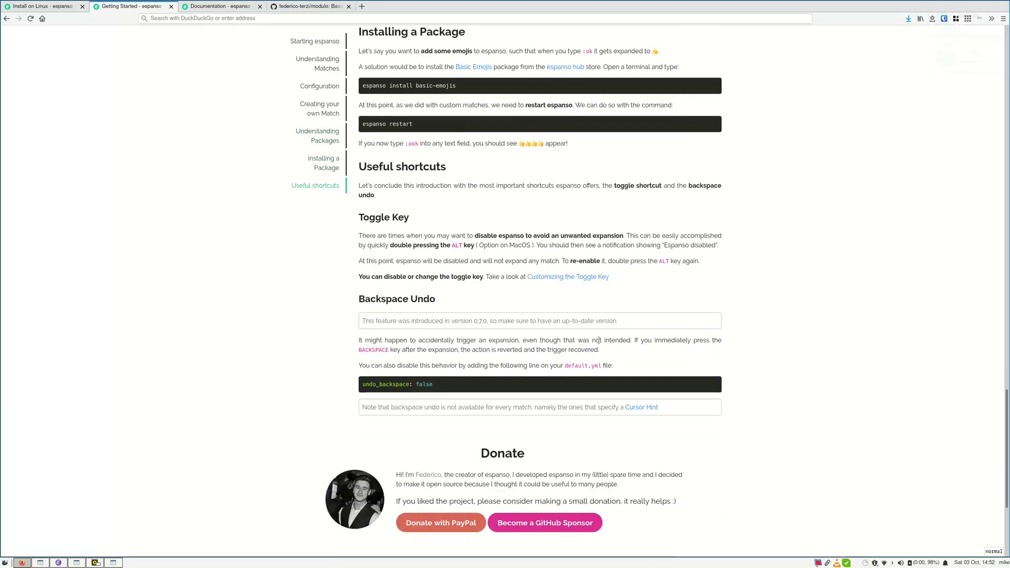
Type ':espanso' in the address bar and undo its 'Hi there!' expansion with Backspace.
left_click(323, 18)
left_click(270, 298)
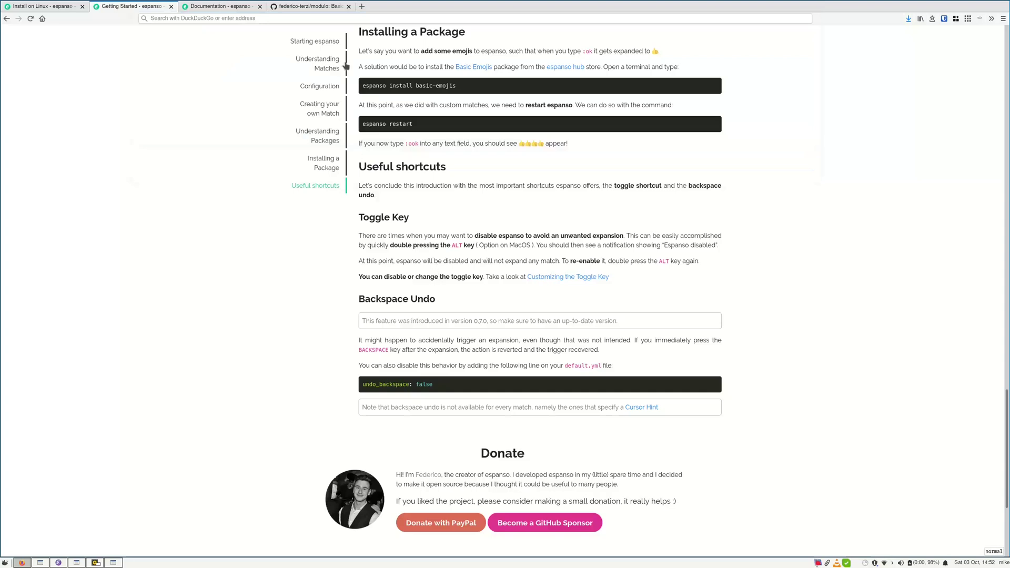
left_click(332, 18)
type(":espanso")
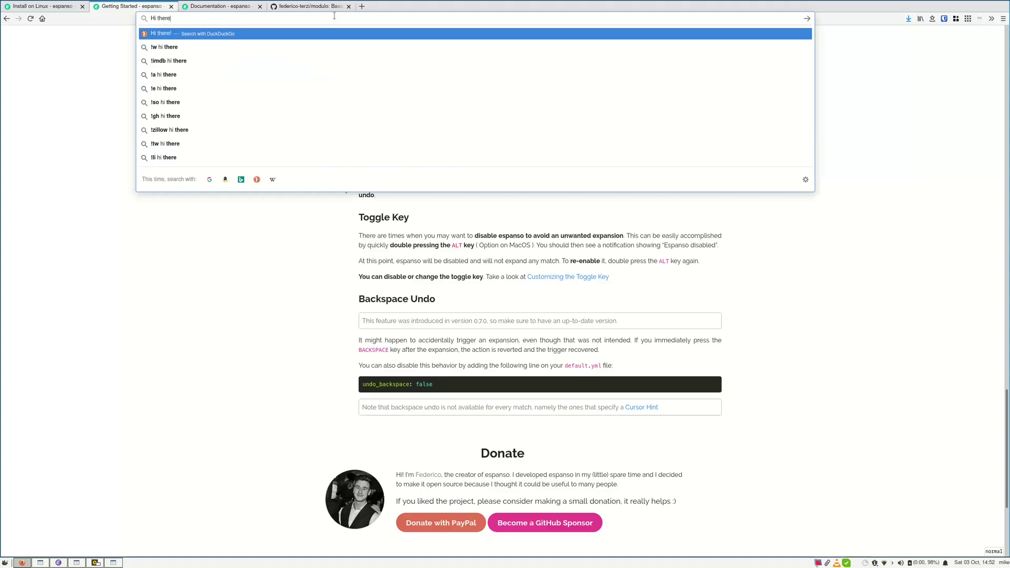
key("BackSpace")
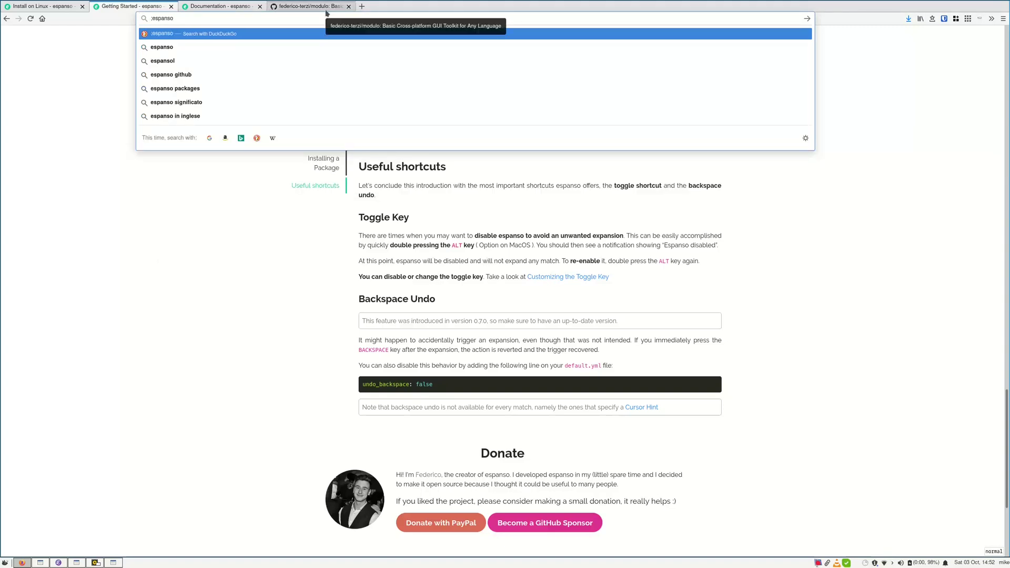
left_click(327, 216)
From the Documentation tab, open the Forms page and scroll to its Prerequisites.
left_click(232, 13)
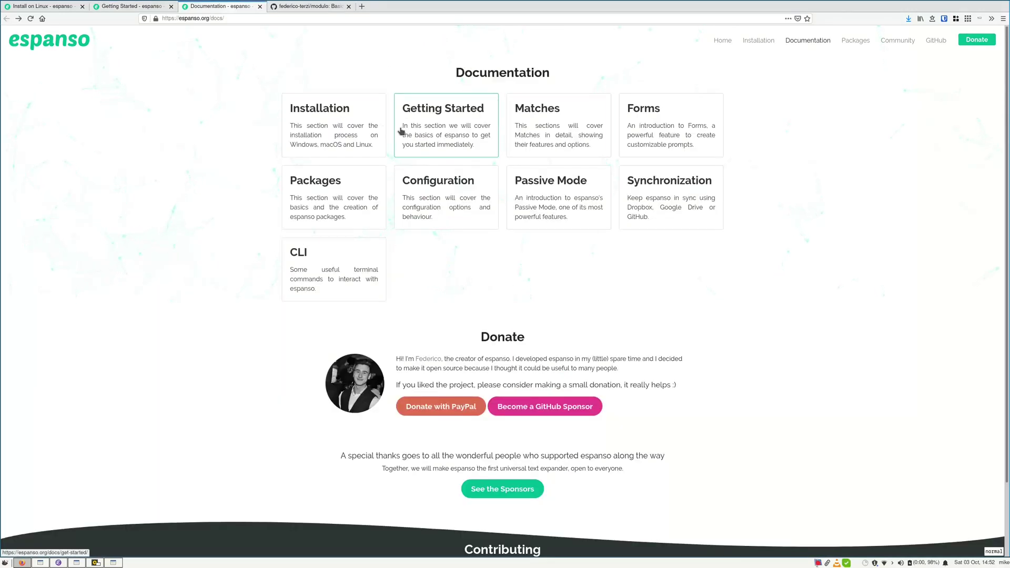
left_click(636, 157)
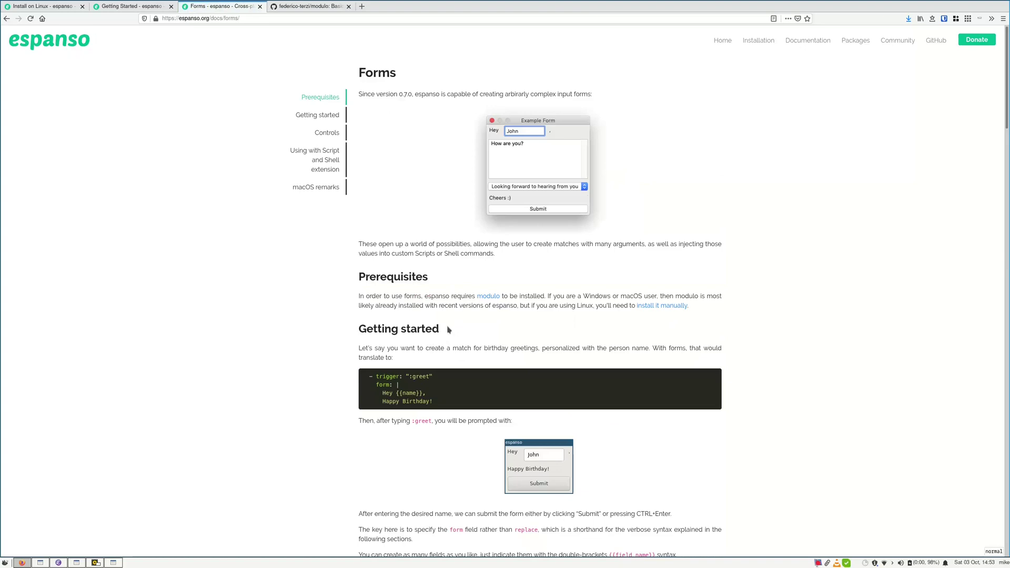
scroll(448, 330, "down", 1)
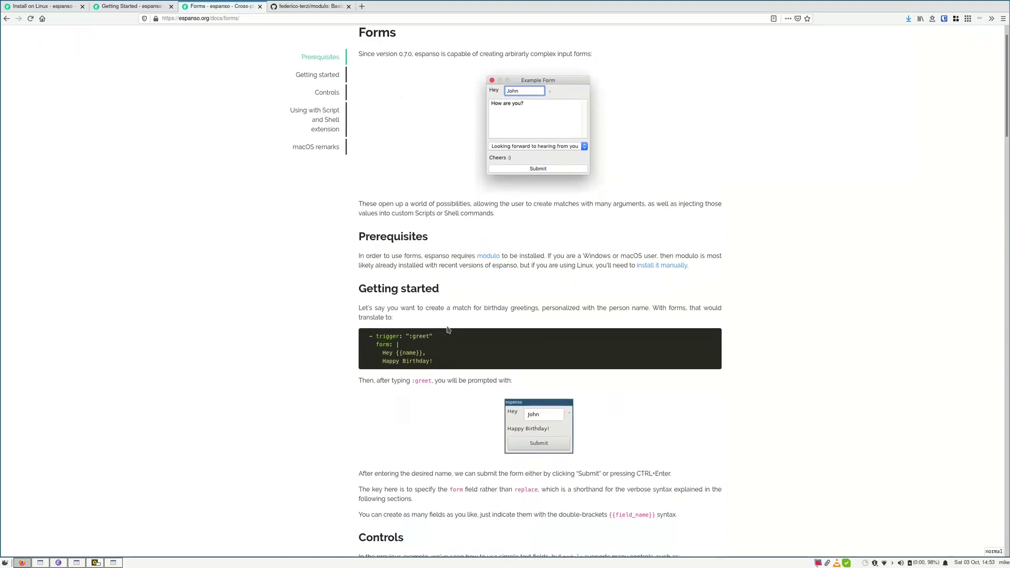
Open the modulo repository link in a new tab and skim its README.
right_click(495, 259)
left_click(521, 265)
left_click(311, 6)
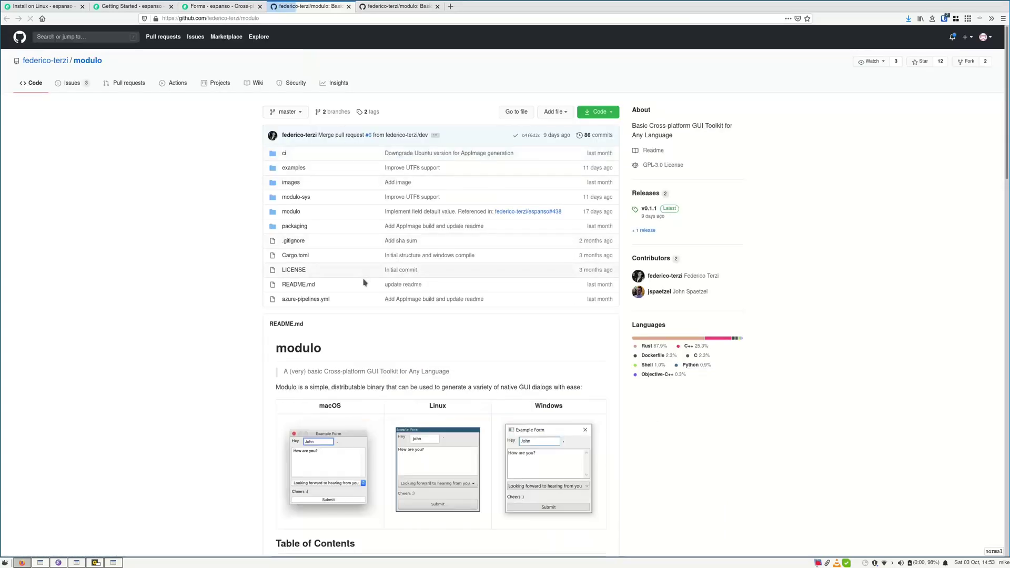
scroll(363, 280, "down", 6)
scroll(366, 280, "down", 2)
scroll(365, 281, "up", 5)
scroll(365, 281, "up", 4)
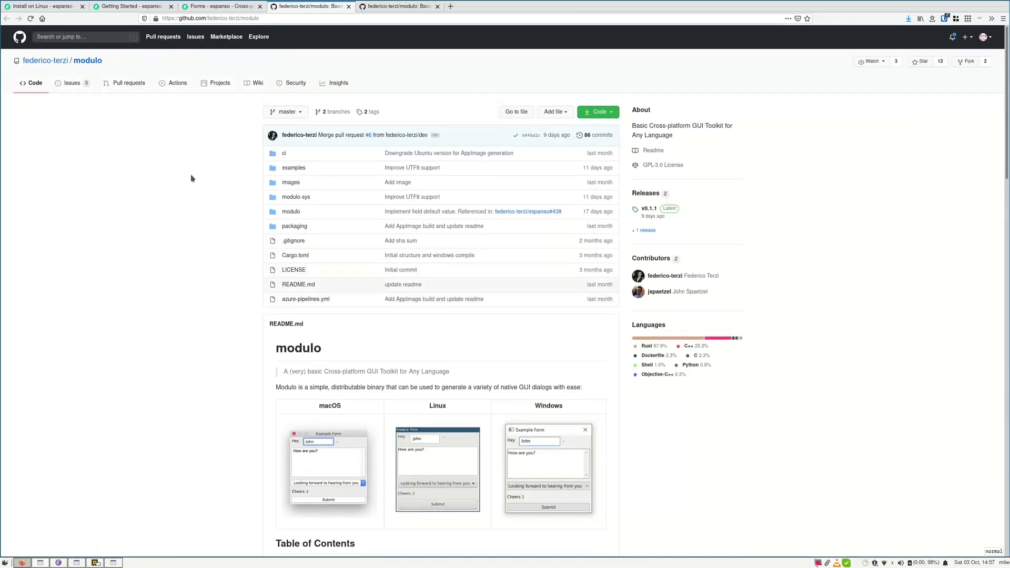
Back on the Forms documentation, select the :greet form example snippet.
left_click(213, 6)
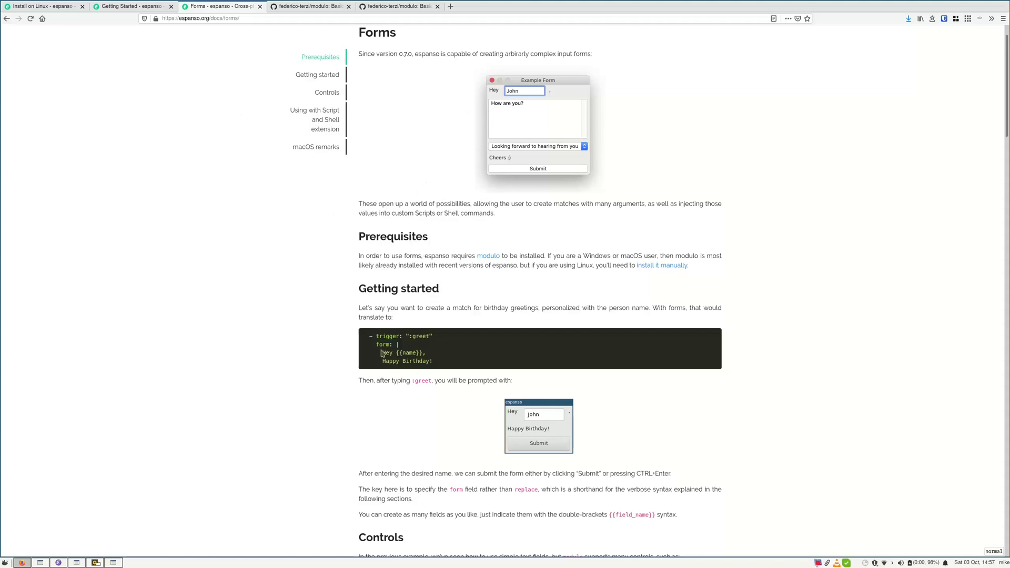
left_click_drag(366, 346, 435, 367)
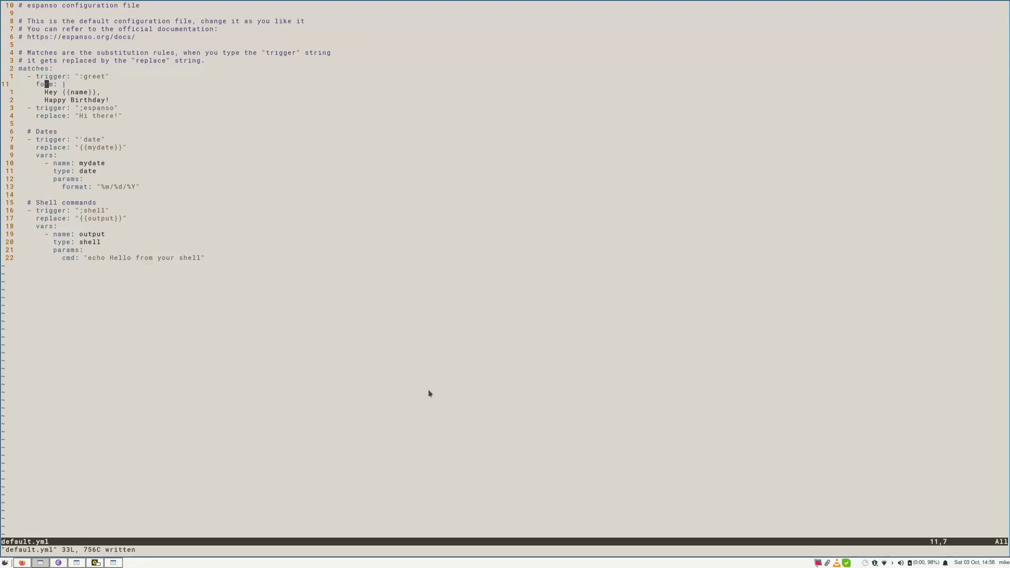
key("alt+Tab")
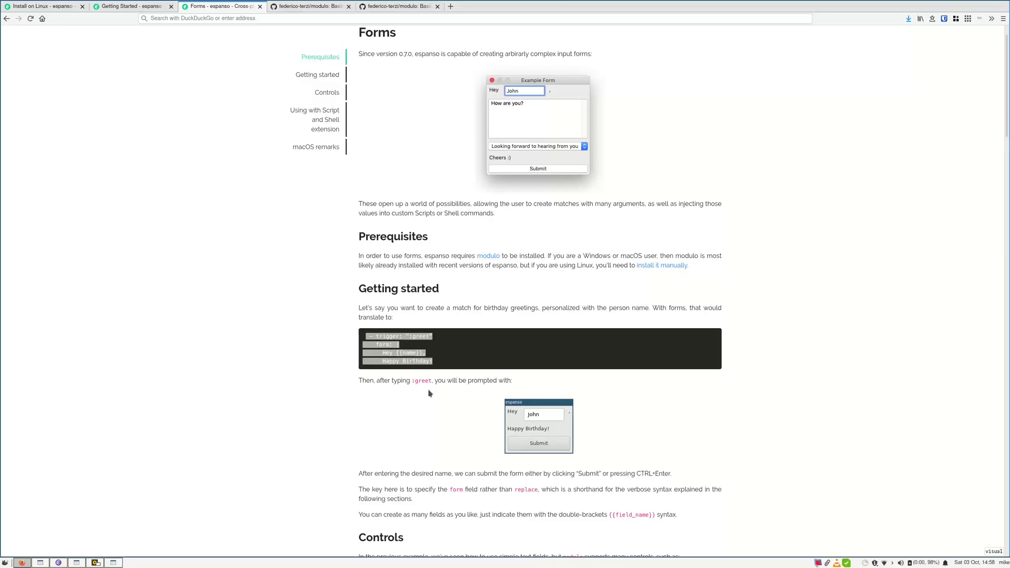
Trigger :greet in the address bar, enter a name in the form and submit it.
key("ctrl+l")
type(":greet")
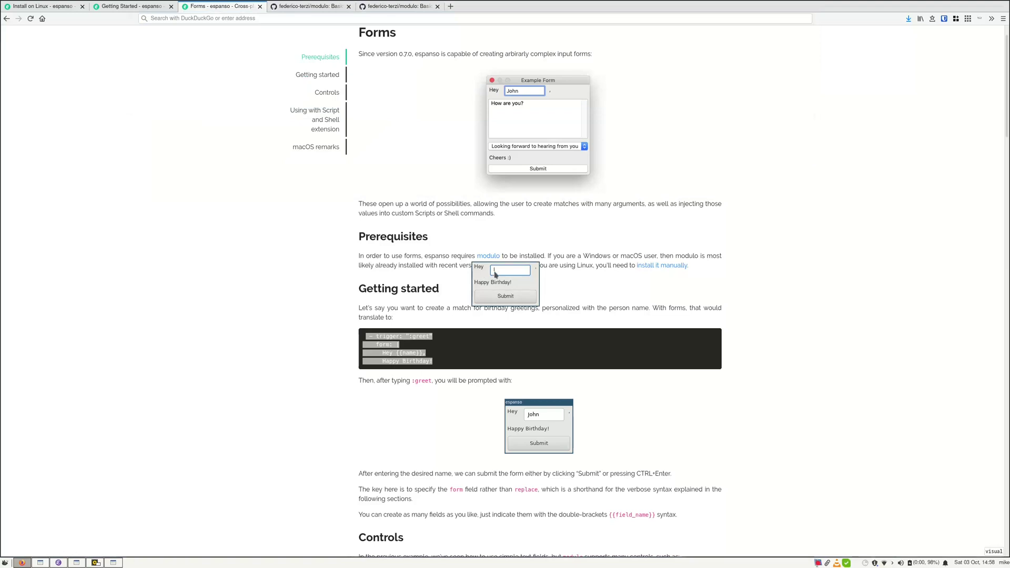
left_click(519, 271)
type("Mike")
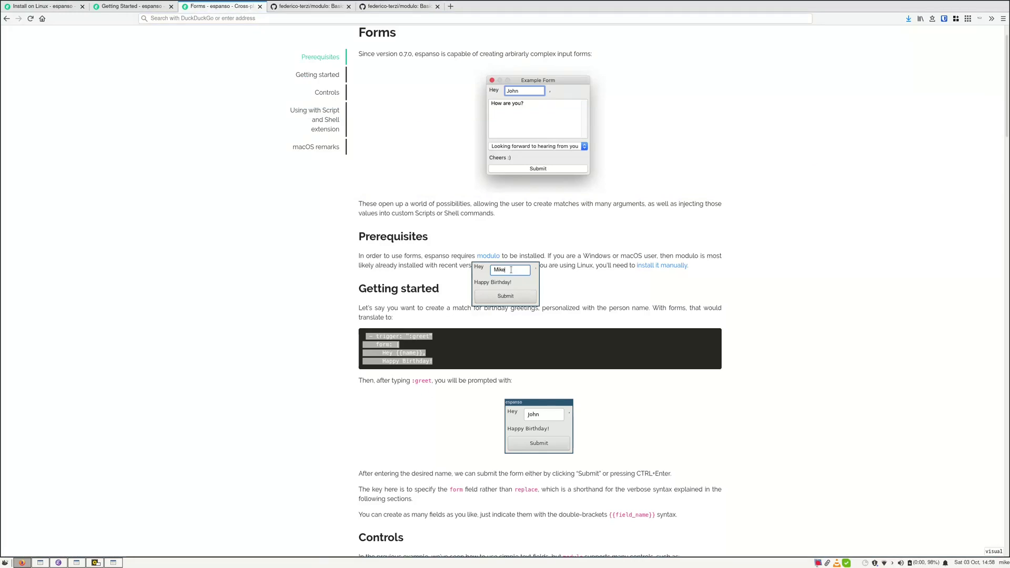
left_click(506, 295)
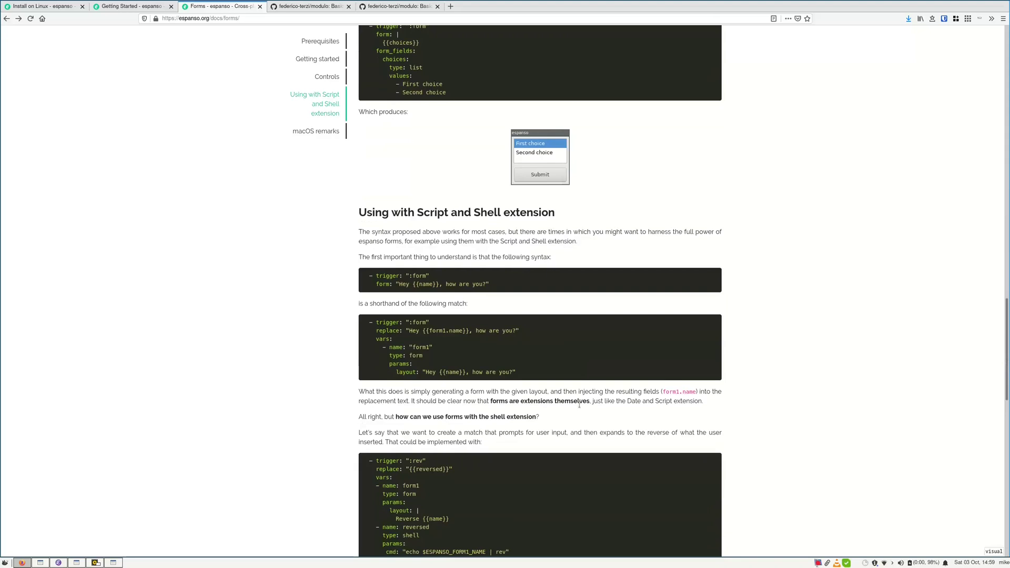
Scroll through the Forms documentation to review the example form and :greet match.
scroll(542, 334, "up", 6)
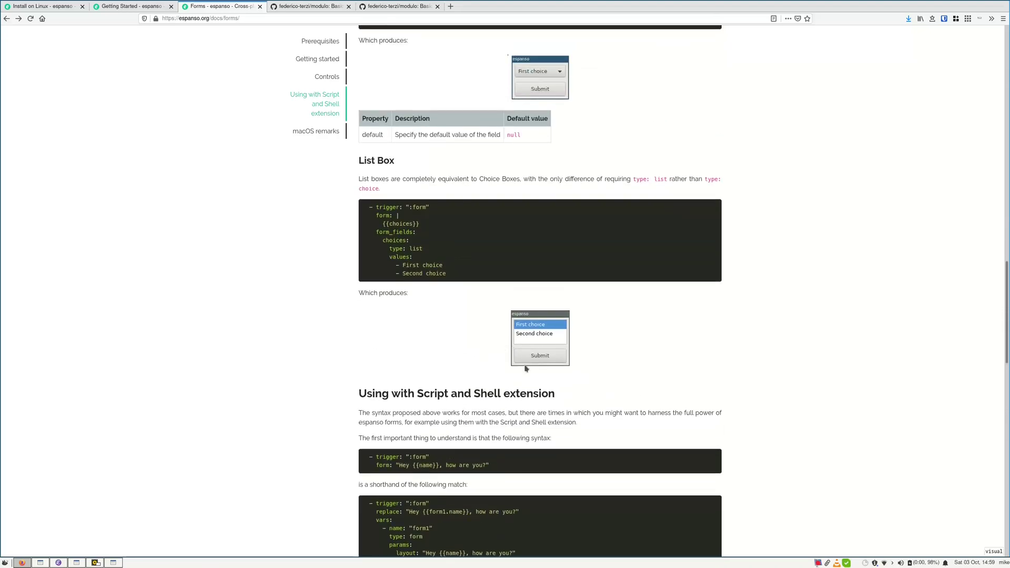
scroll(532, 365, "down", 4)
scroll(523, 372, "down", 12)
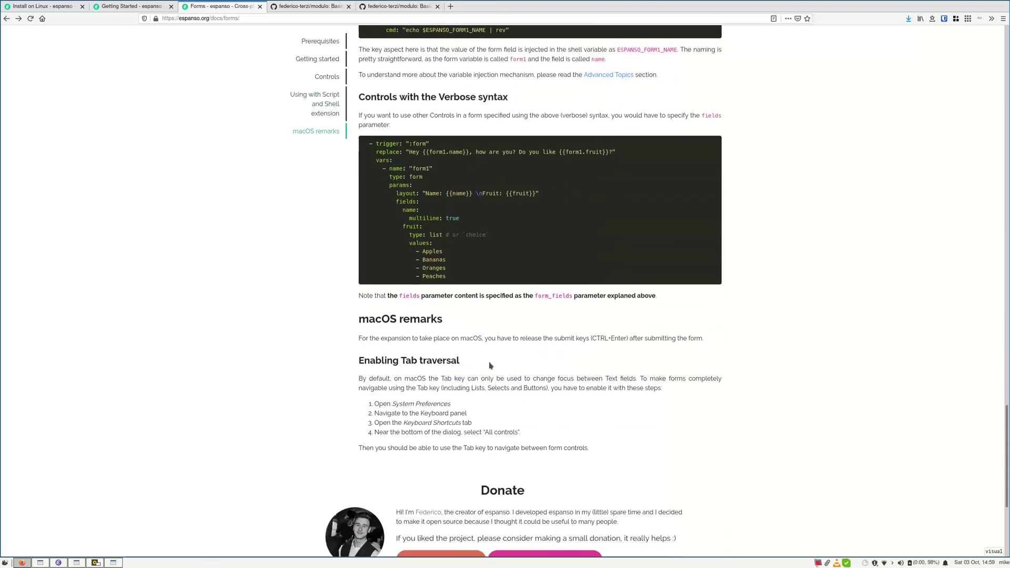
scroll(811, 361, "up", 1)
left_click_drag(1004, 455, 986, 81)
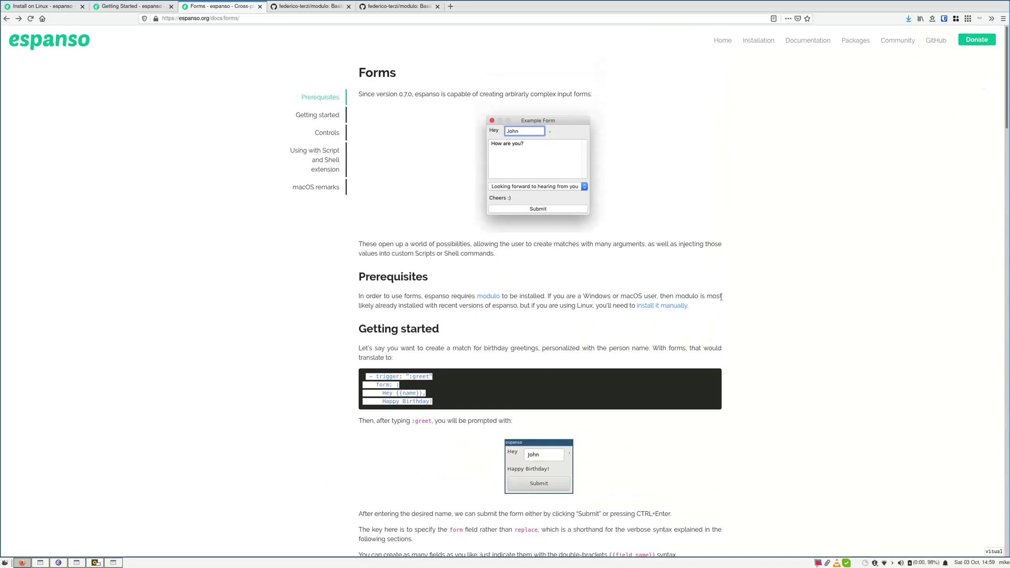
In default.yml, rename the form match trigger from :greet to :sig.
key("alt+Tab")
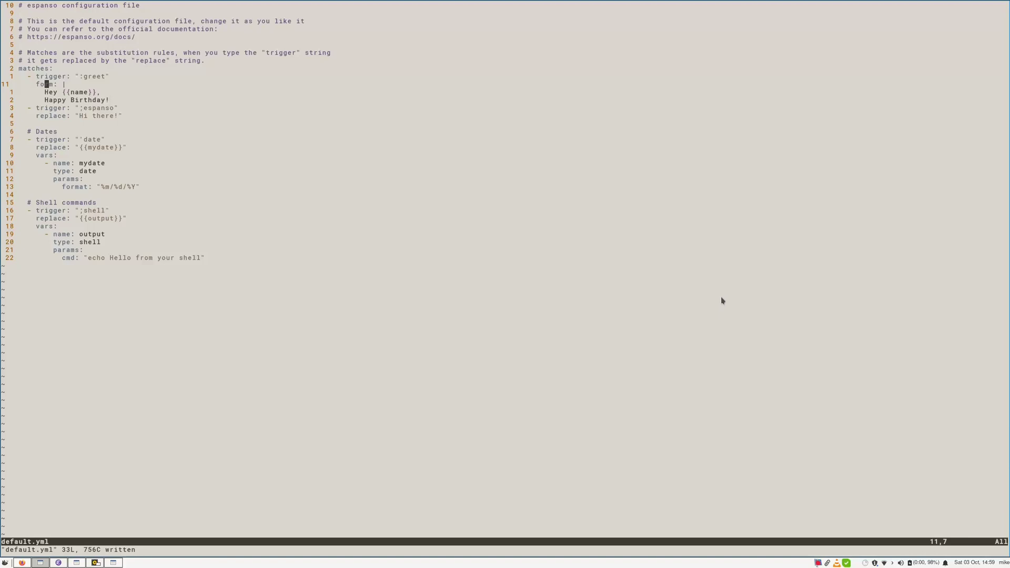
key("k")
key("l")
key("l")
key("l")
key("l")
key("l")
key("l")
key("l")
key("l")
key("l")
key("l")
key("l")
key("b")
key("c")
key("w")
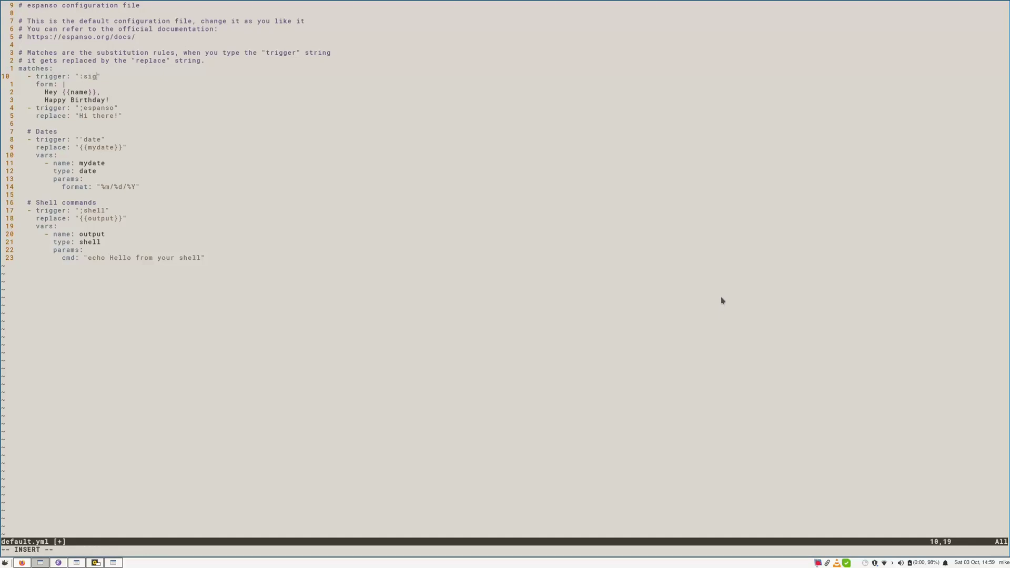
key("Escape")
Change the date match trigger from 'date to ;date.
key("j")
key("j")
key("j")
key("j")
key("j")
key("j")
key("j")
key("j")
key("j")
key("j")
key("j")
key("j")
key("k")
key("k")
key("k")
key("k")
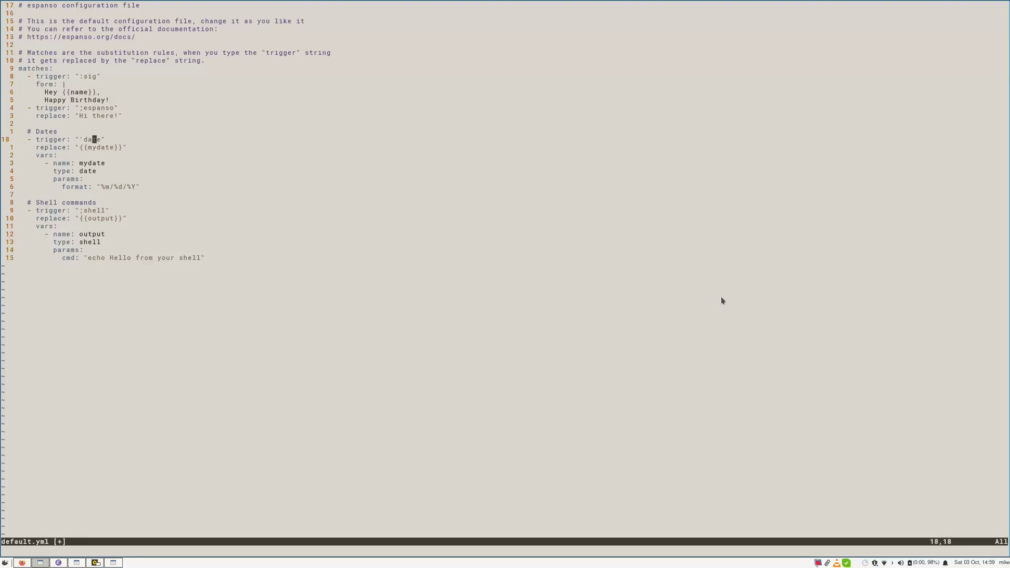
key("h")
key("h")
key("h")
type("s;")
key("k")
key("k")
key("k")
key("k")
key("j")
key("j")
key("j")
key("j")
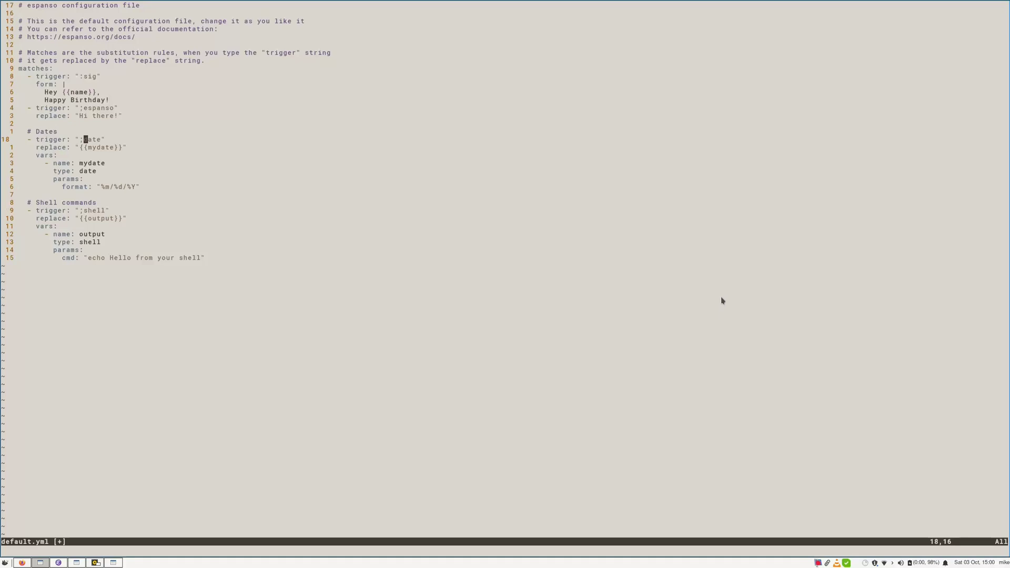
key("j")
key("j")
key("j")
key("j")
key("j")
key("j")
key("j")
key("j")
key("j")
Go from espanso's Documentation overview to the CLI documentation page.
key("alt+Tab")
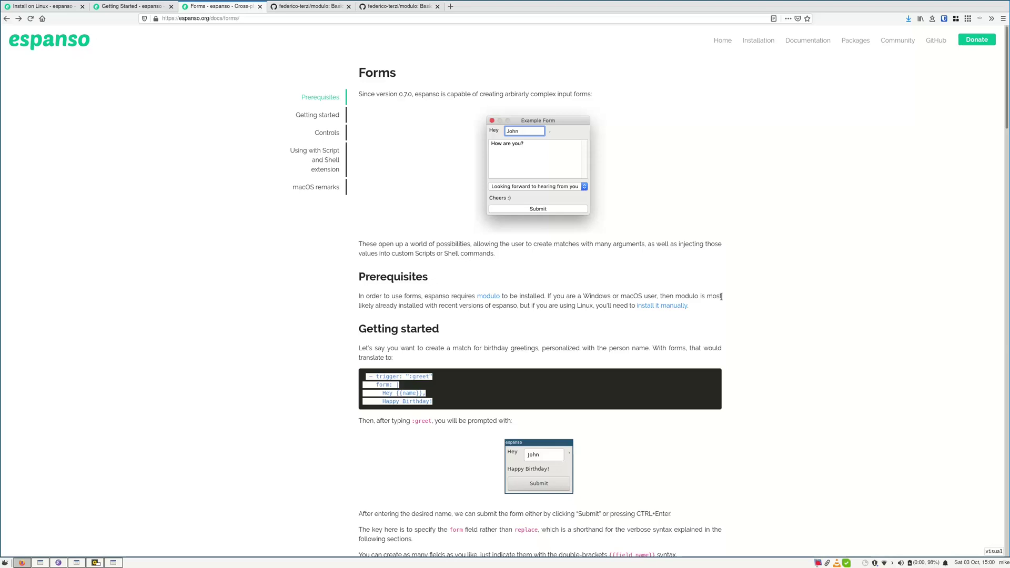
left_click(804, 41)
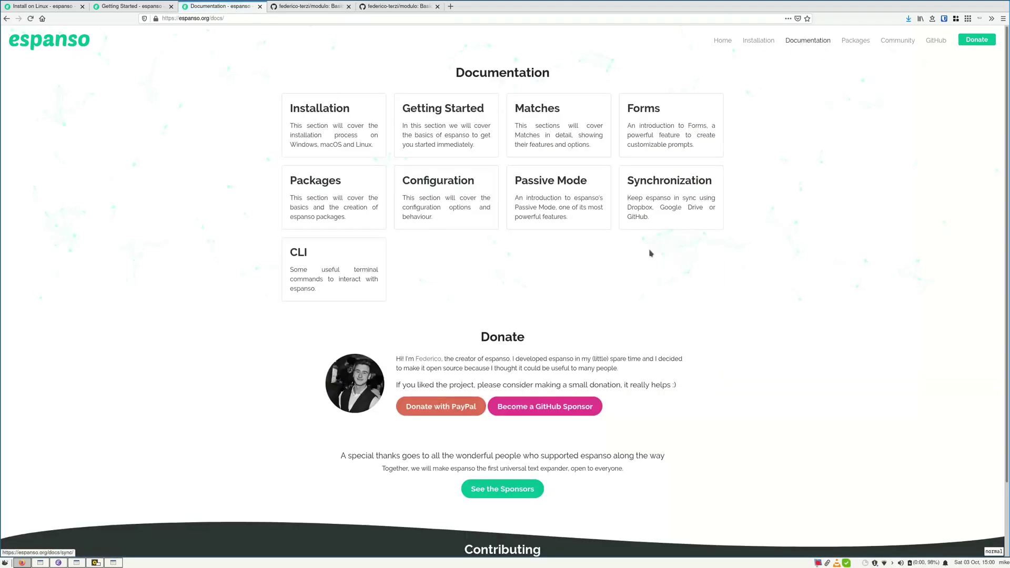
left_click(295, 297)
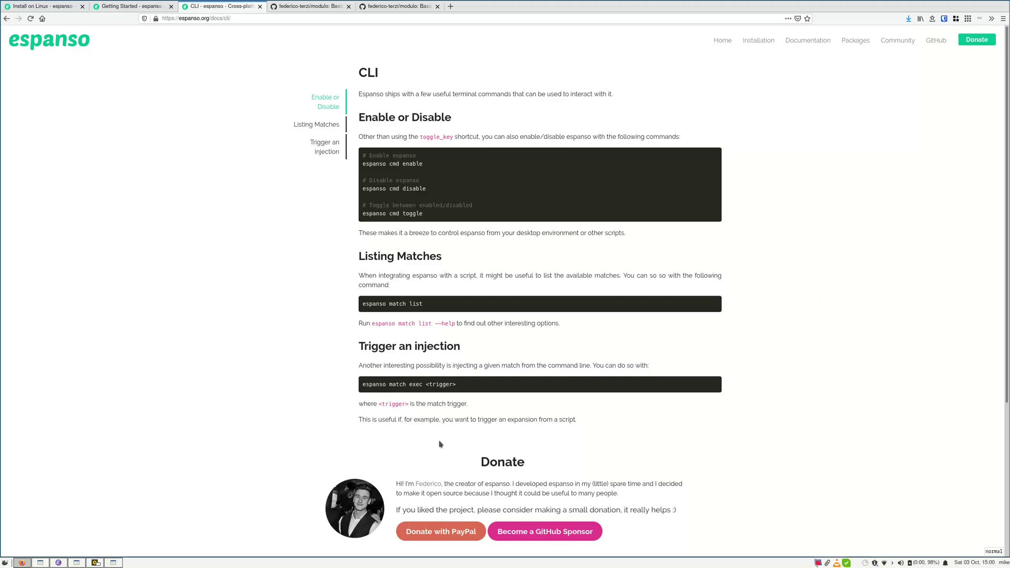
scroll(463, 420, "down", 1)
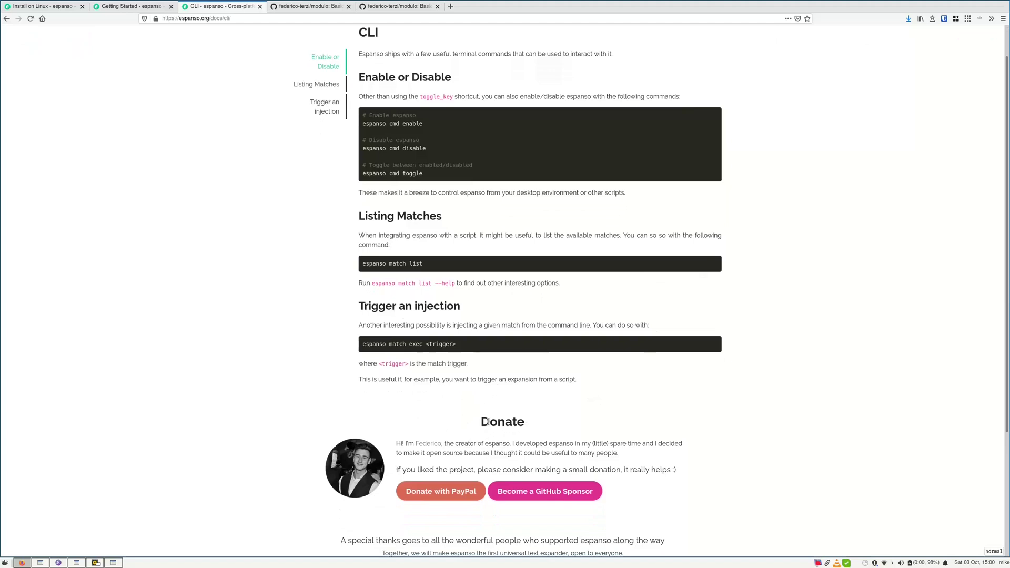
scroll(474, 424, "down", 2)
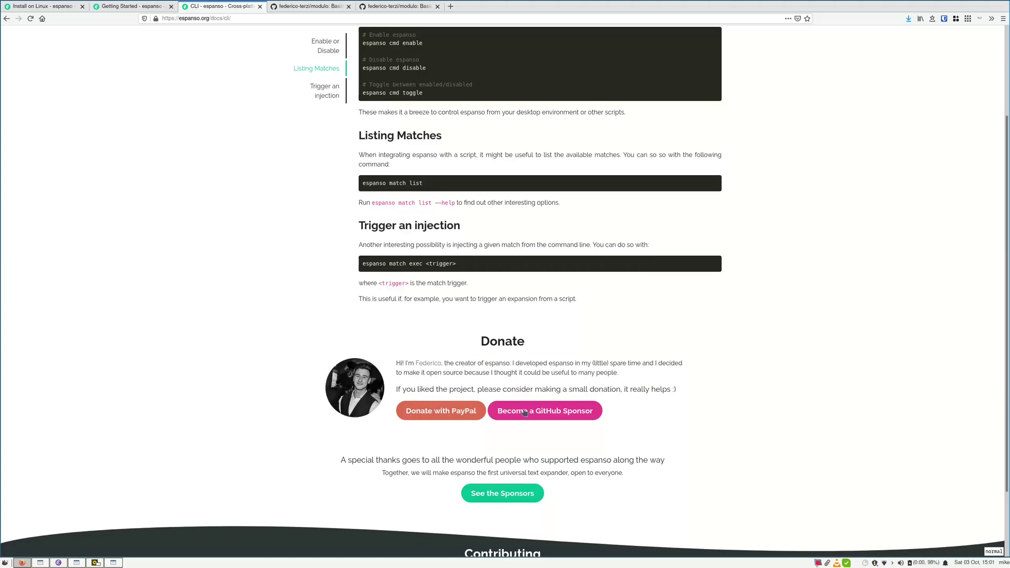
scroll(568, 410, "up", 2)
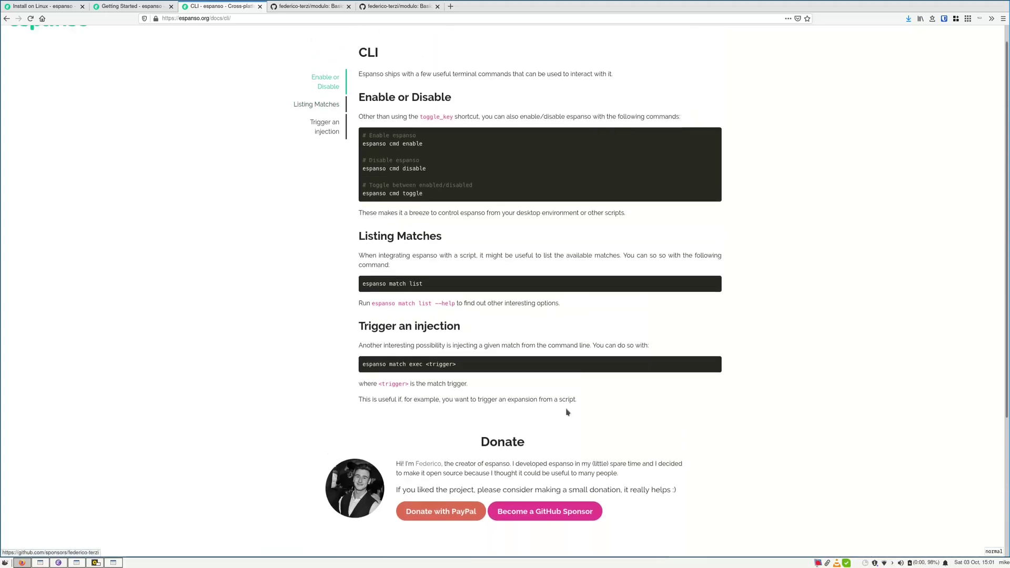
scroll(546, 402, "down", 3)
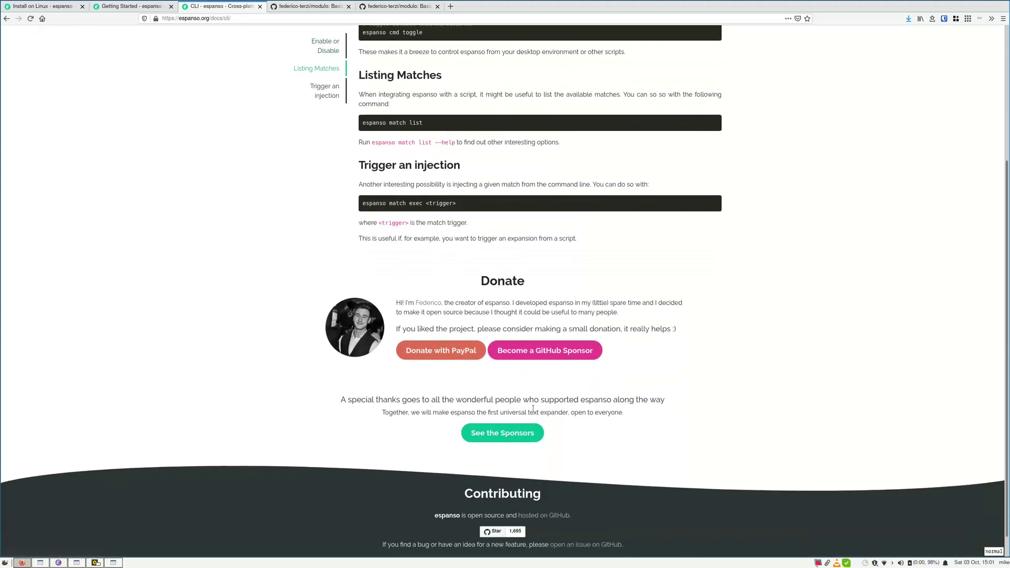